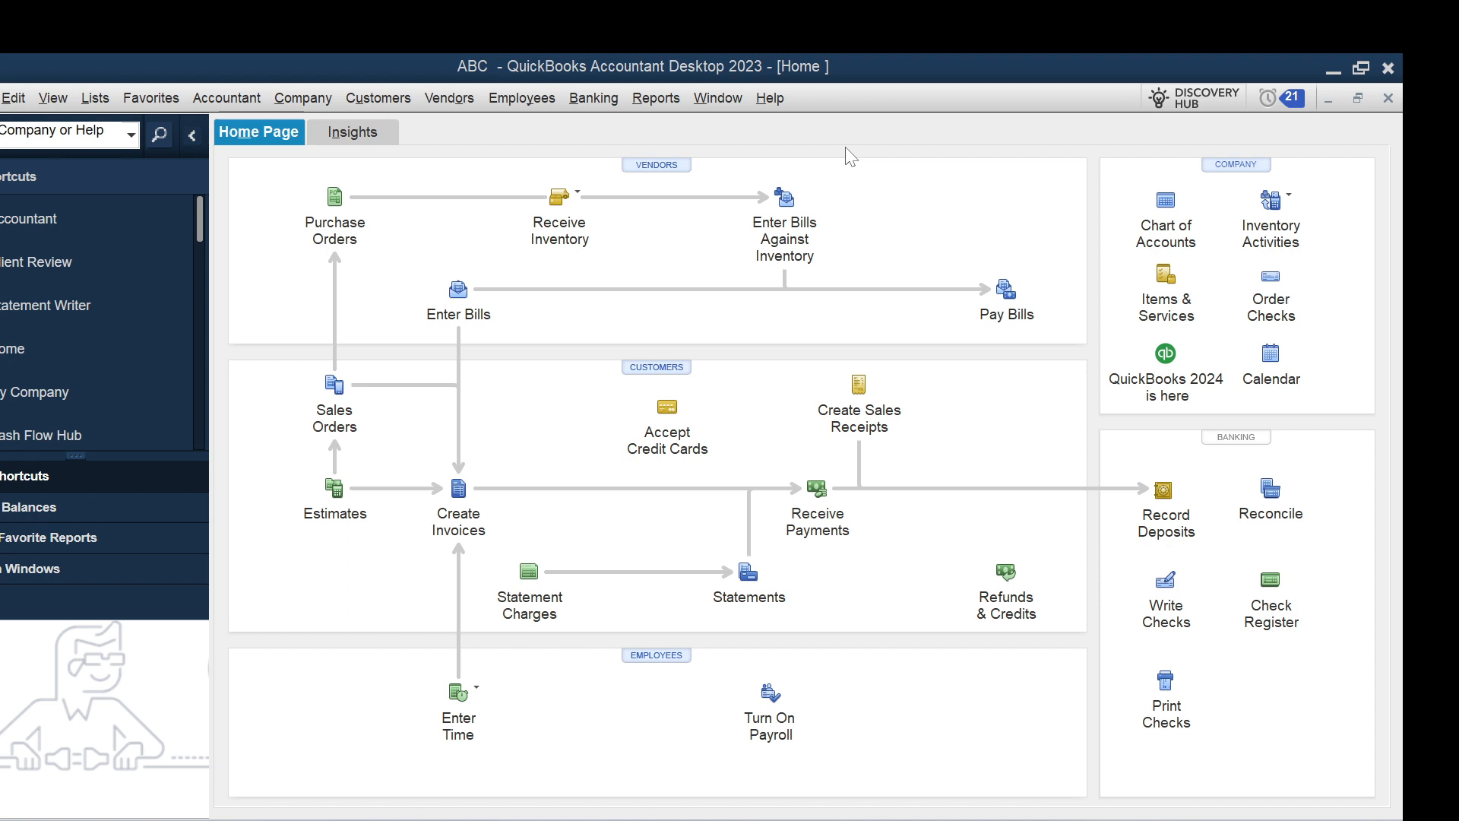
- Start a new budget for fiscal year 2025 with Profit and Loss as the budget type
click(313, 97)
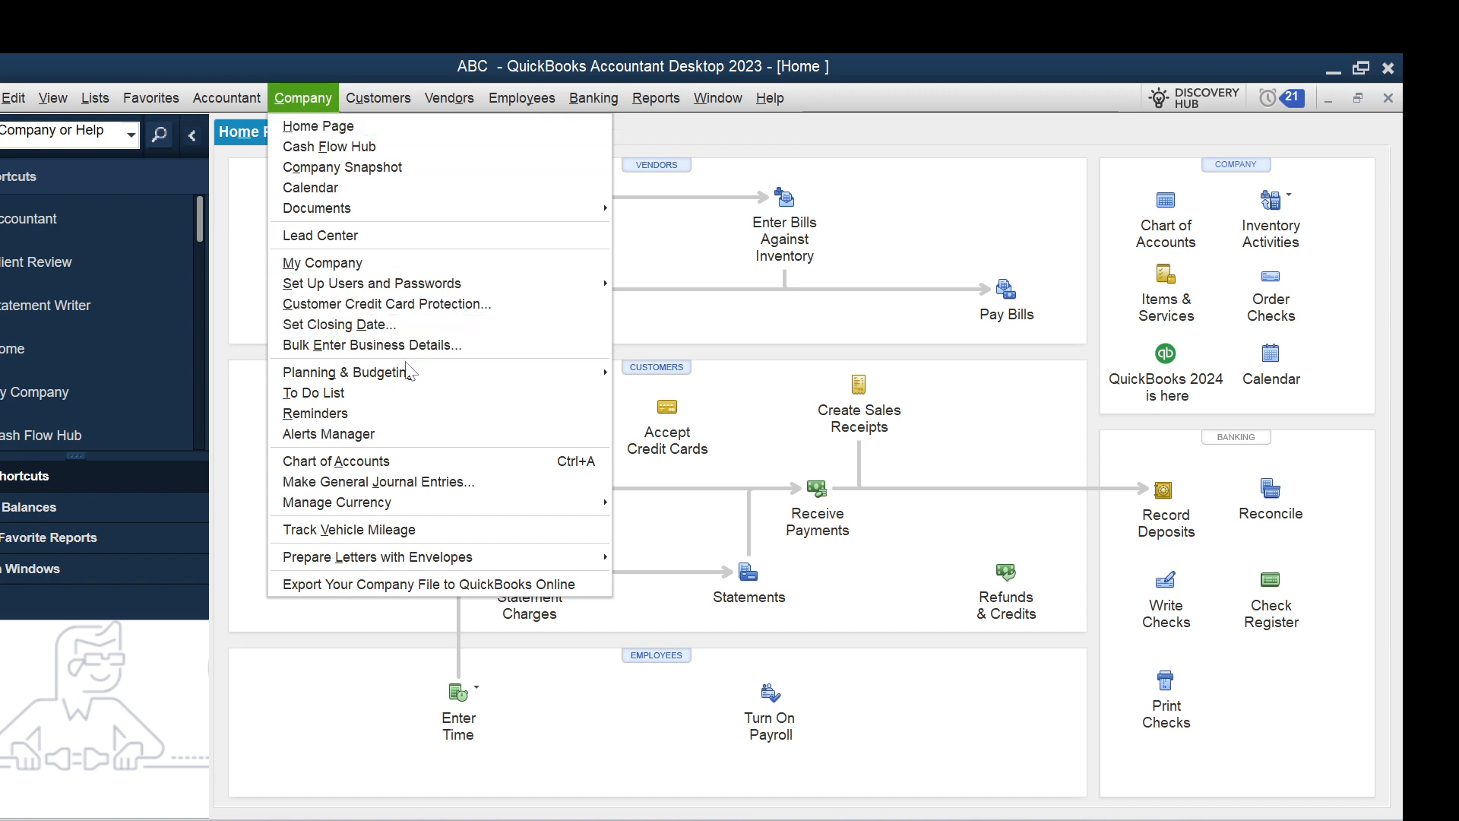
mouse_move(417, 377)
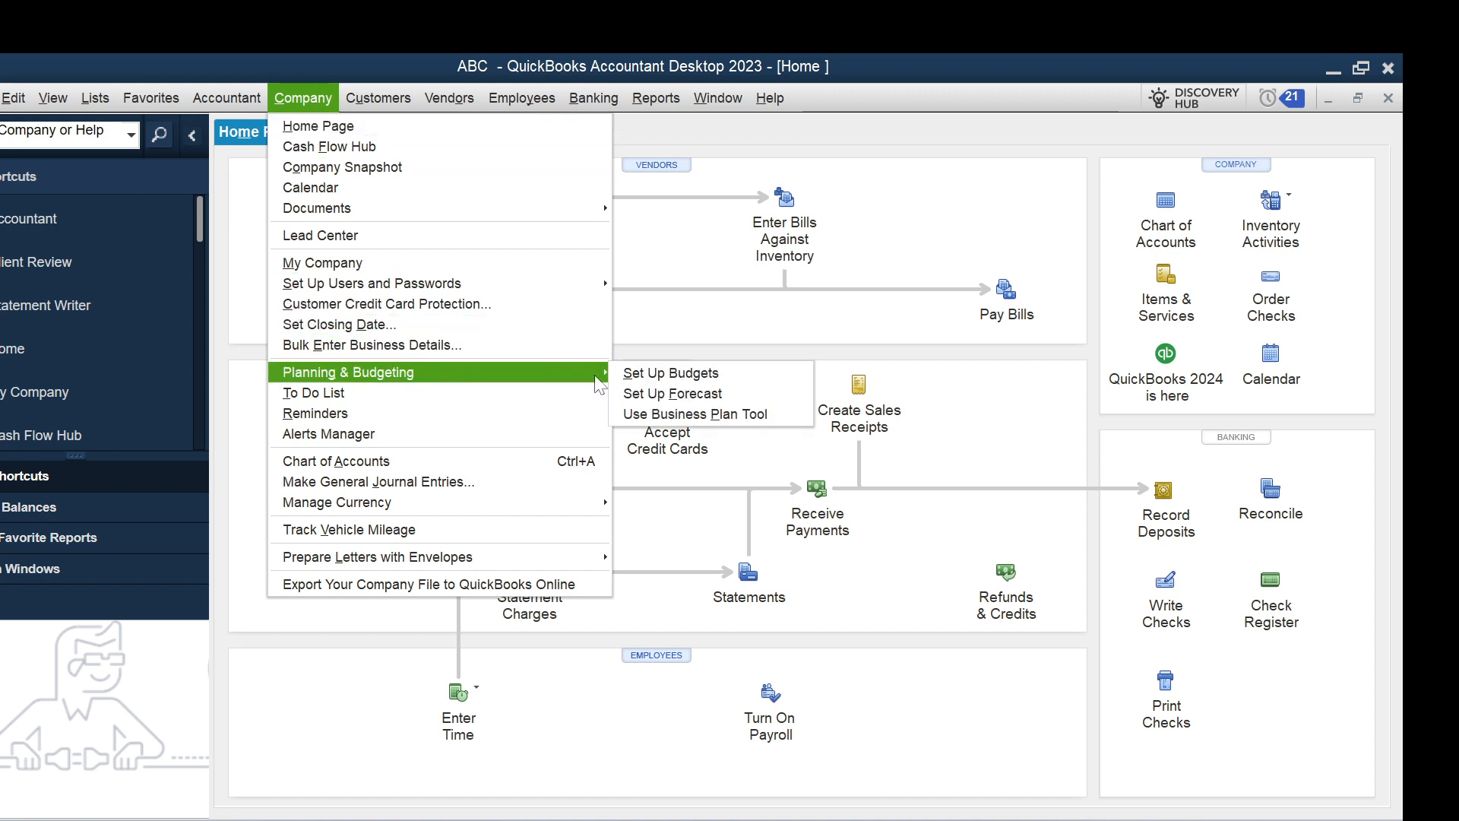
click(642, 382)
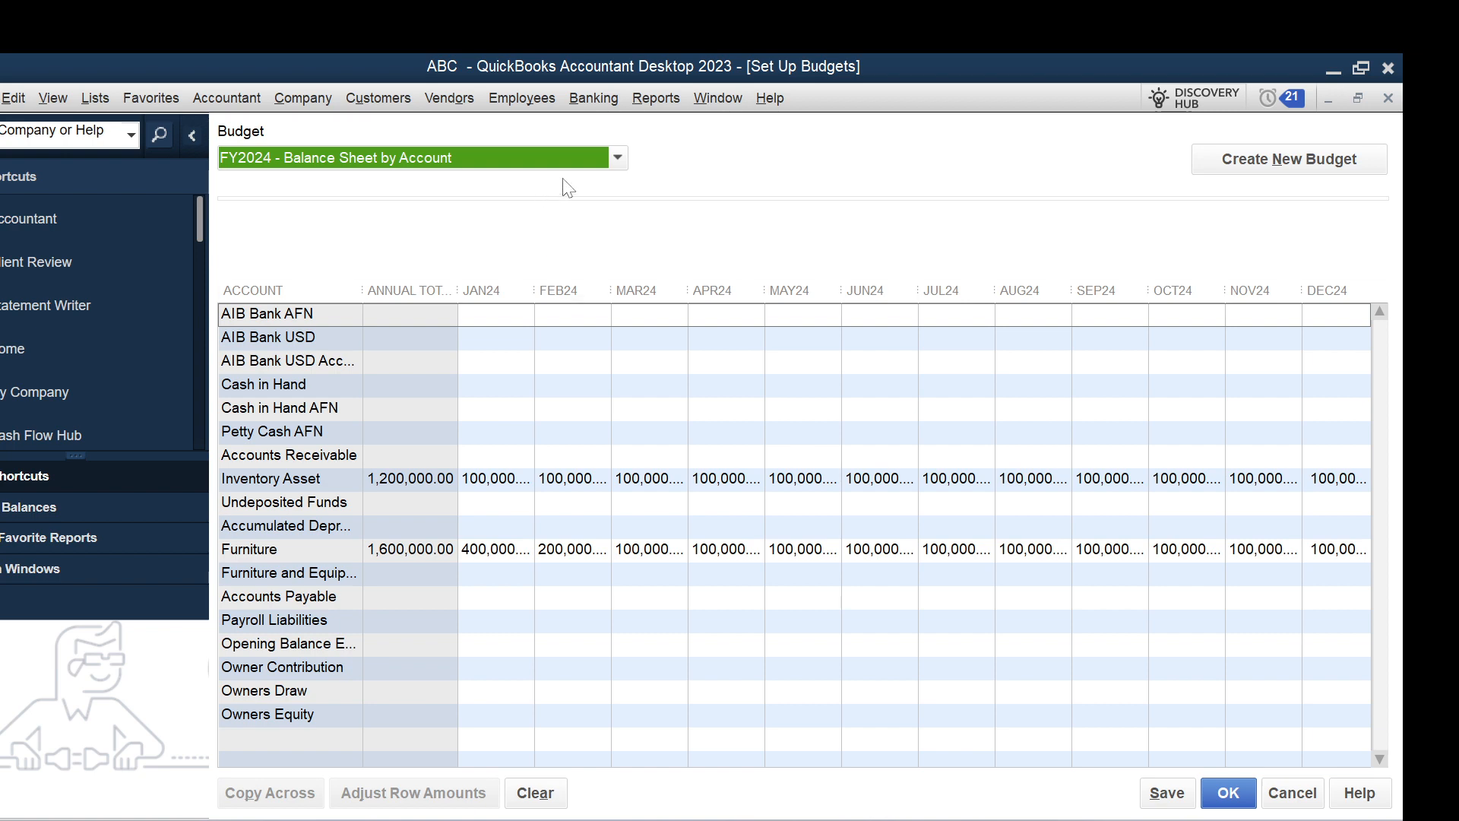
click(1268, 161)
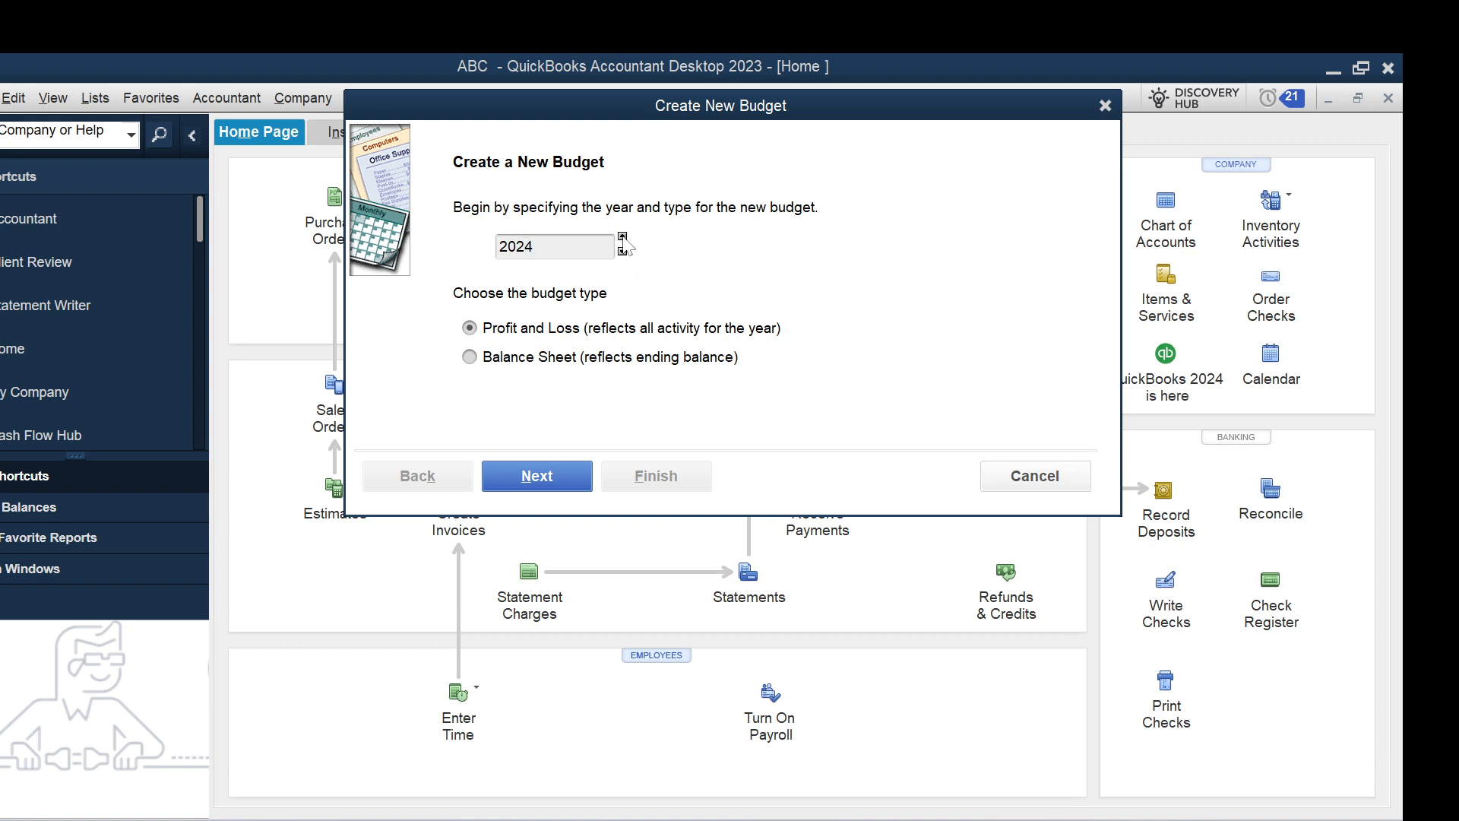
click(623, 237)
click(536, 479)
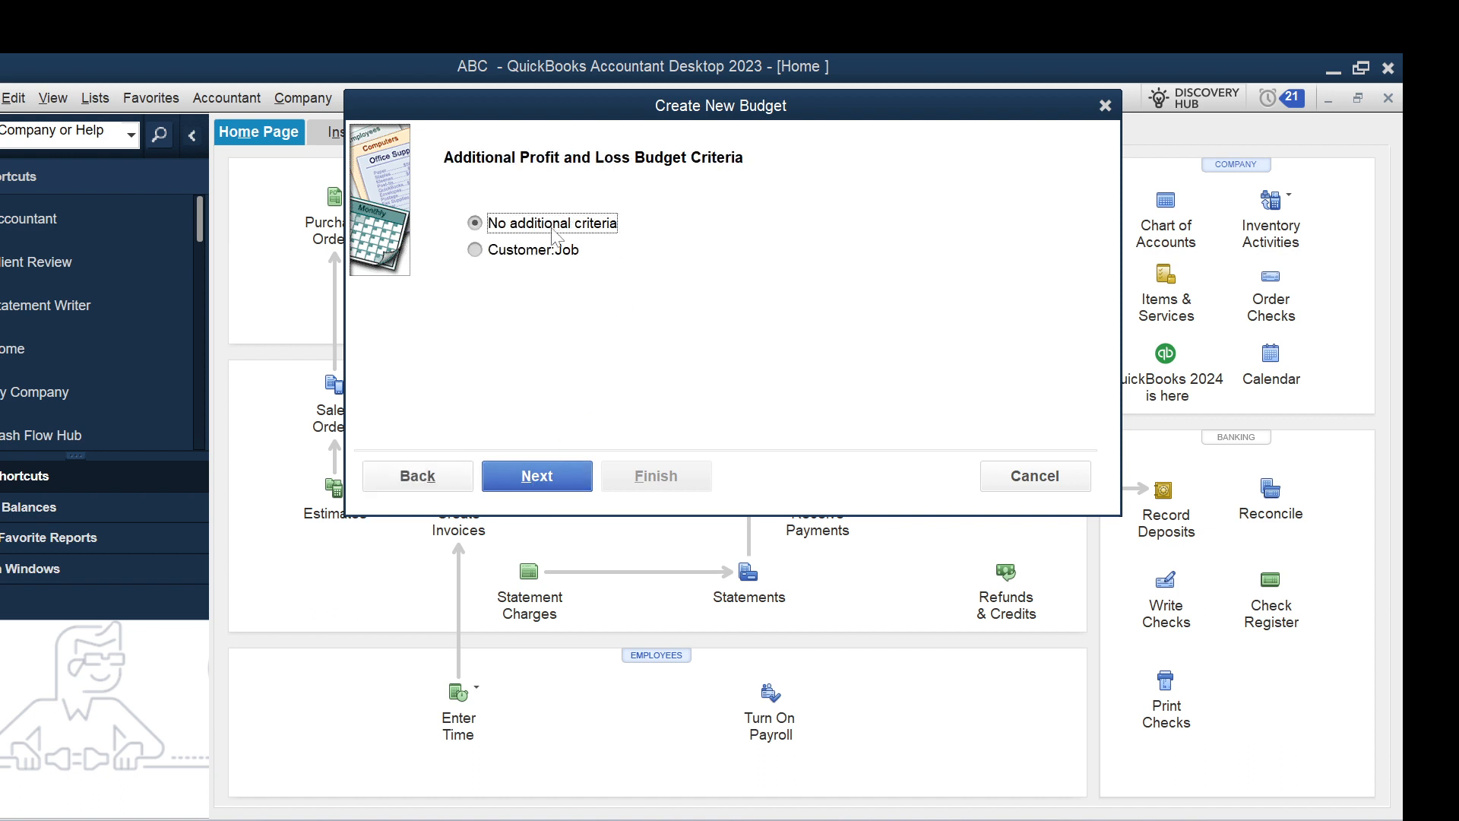
- Apply no additional criteria to the budget and create it from scratch
click(536, 261)
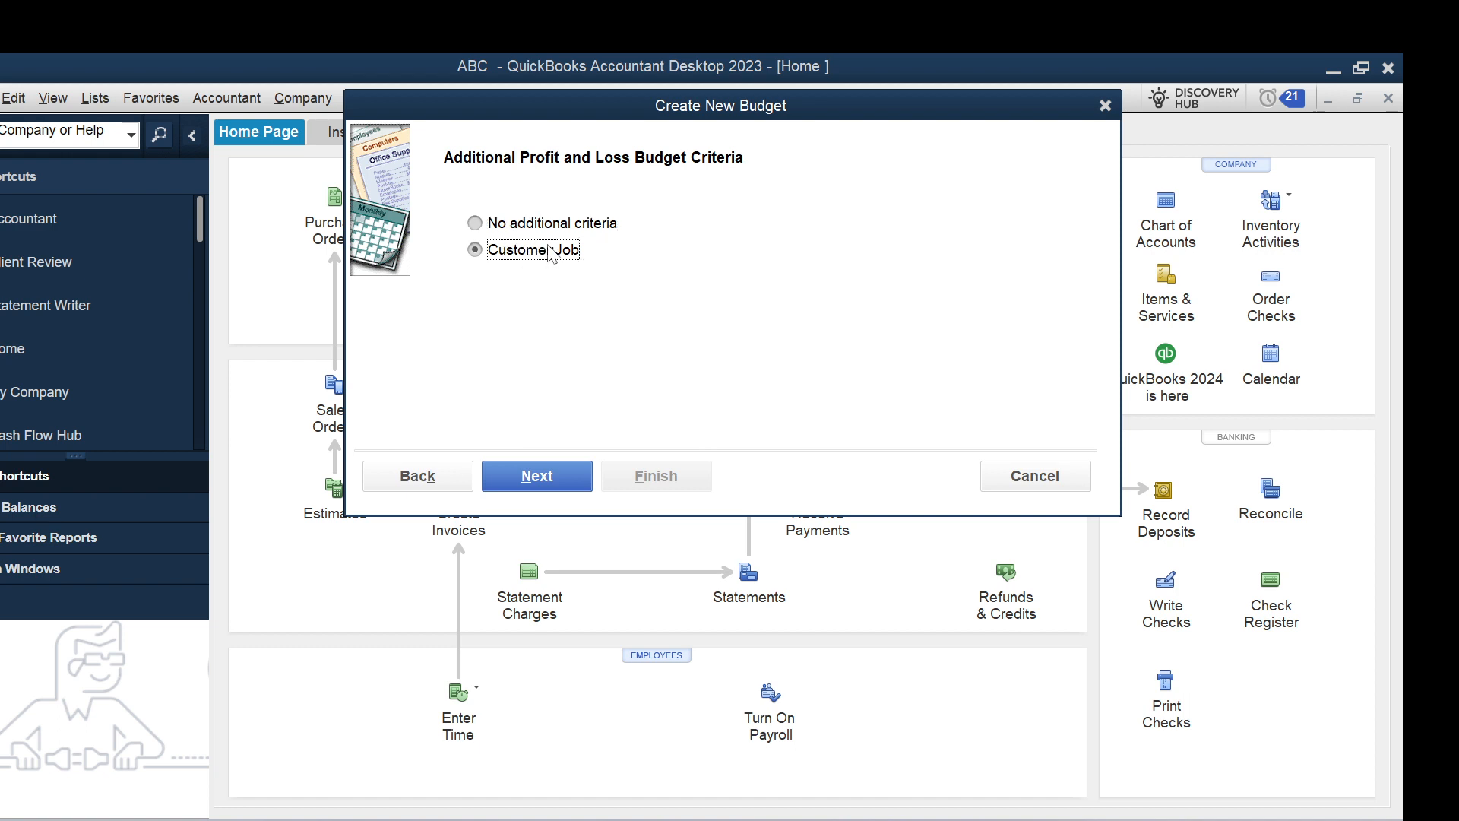
click(478, 228)
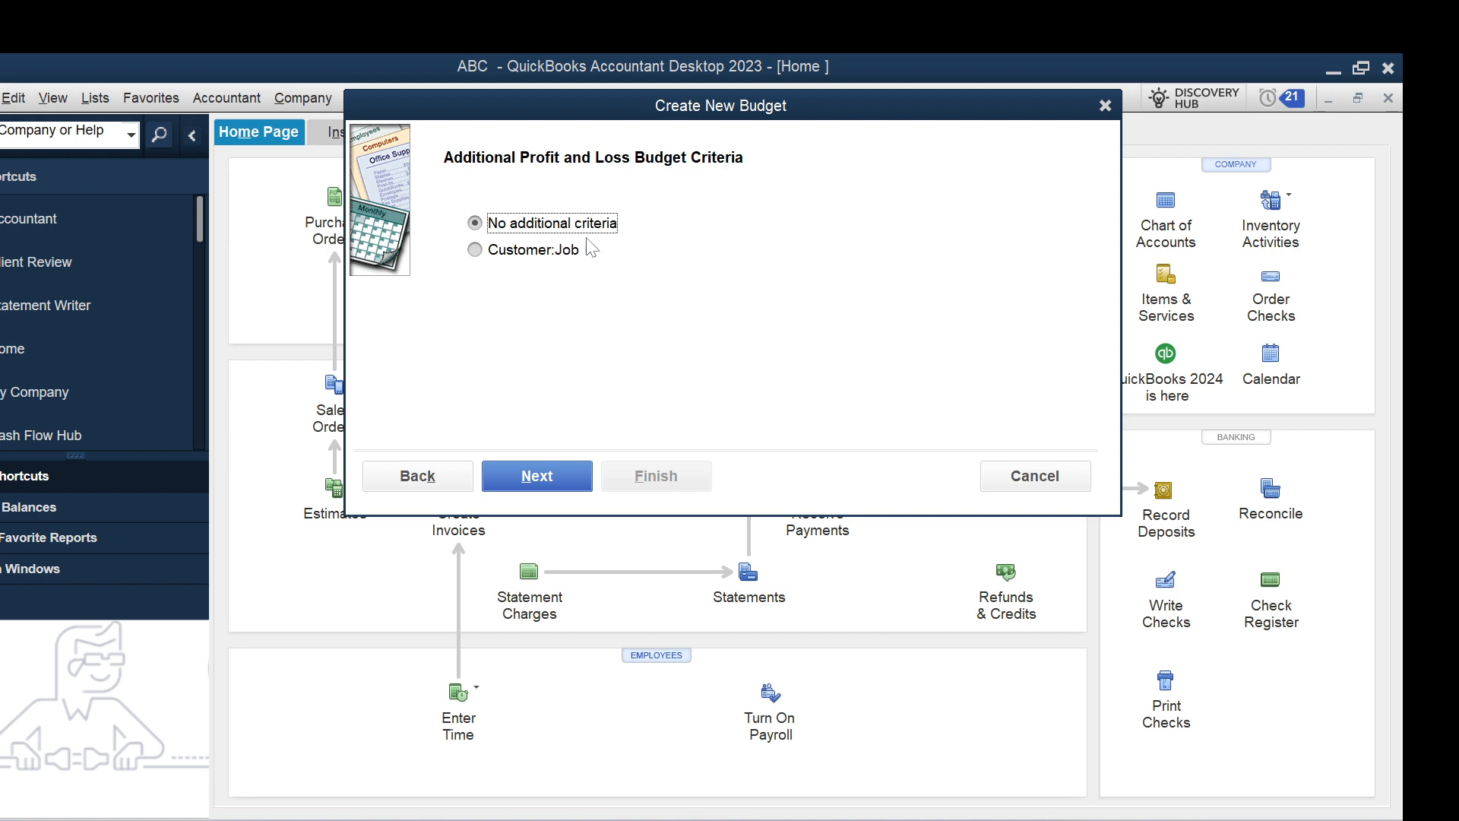
click(544, 477)
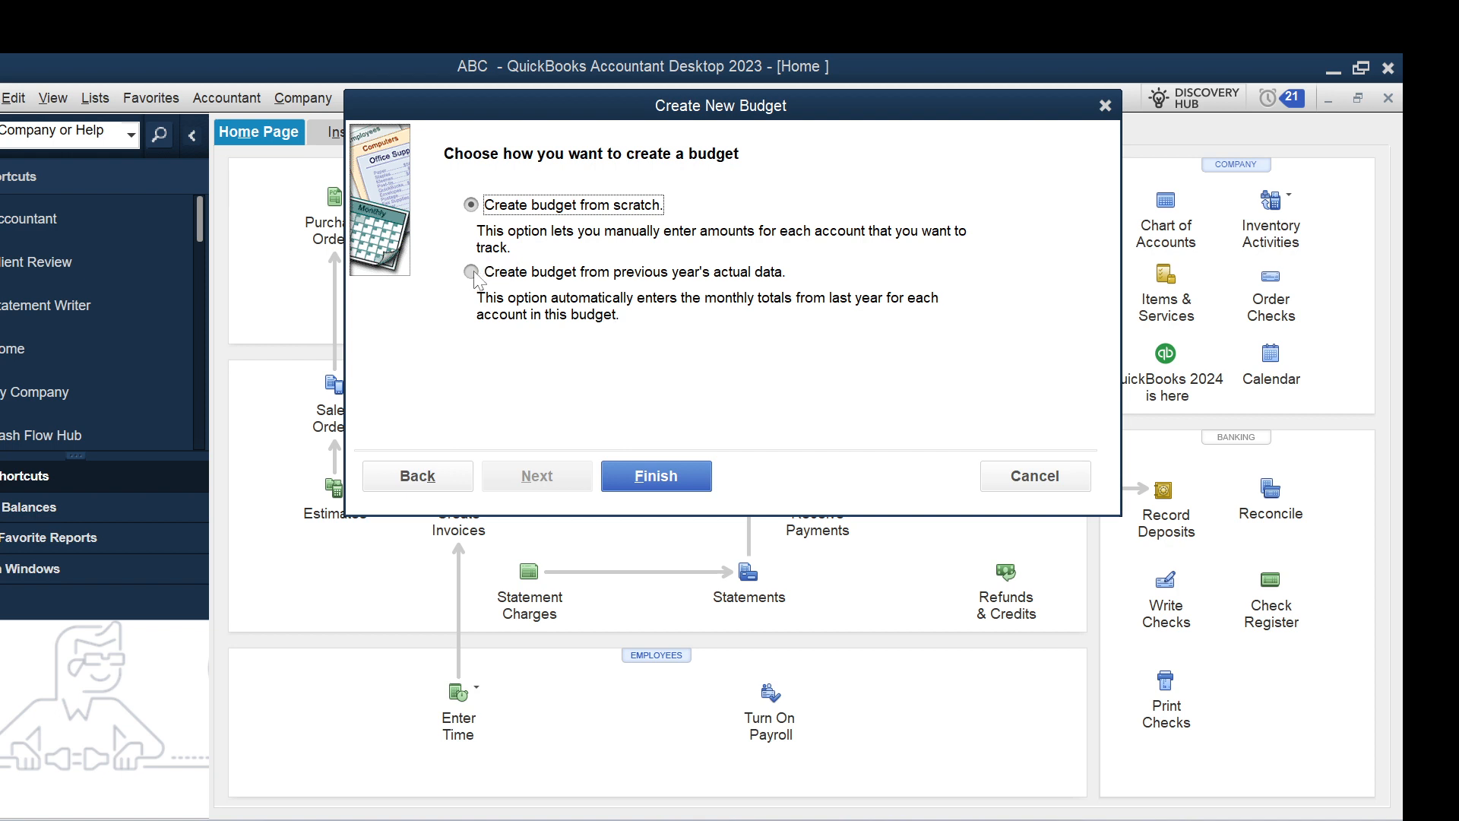
click(502, 276)
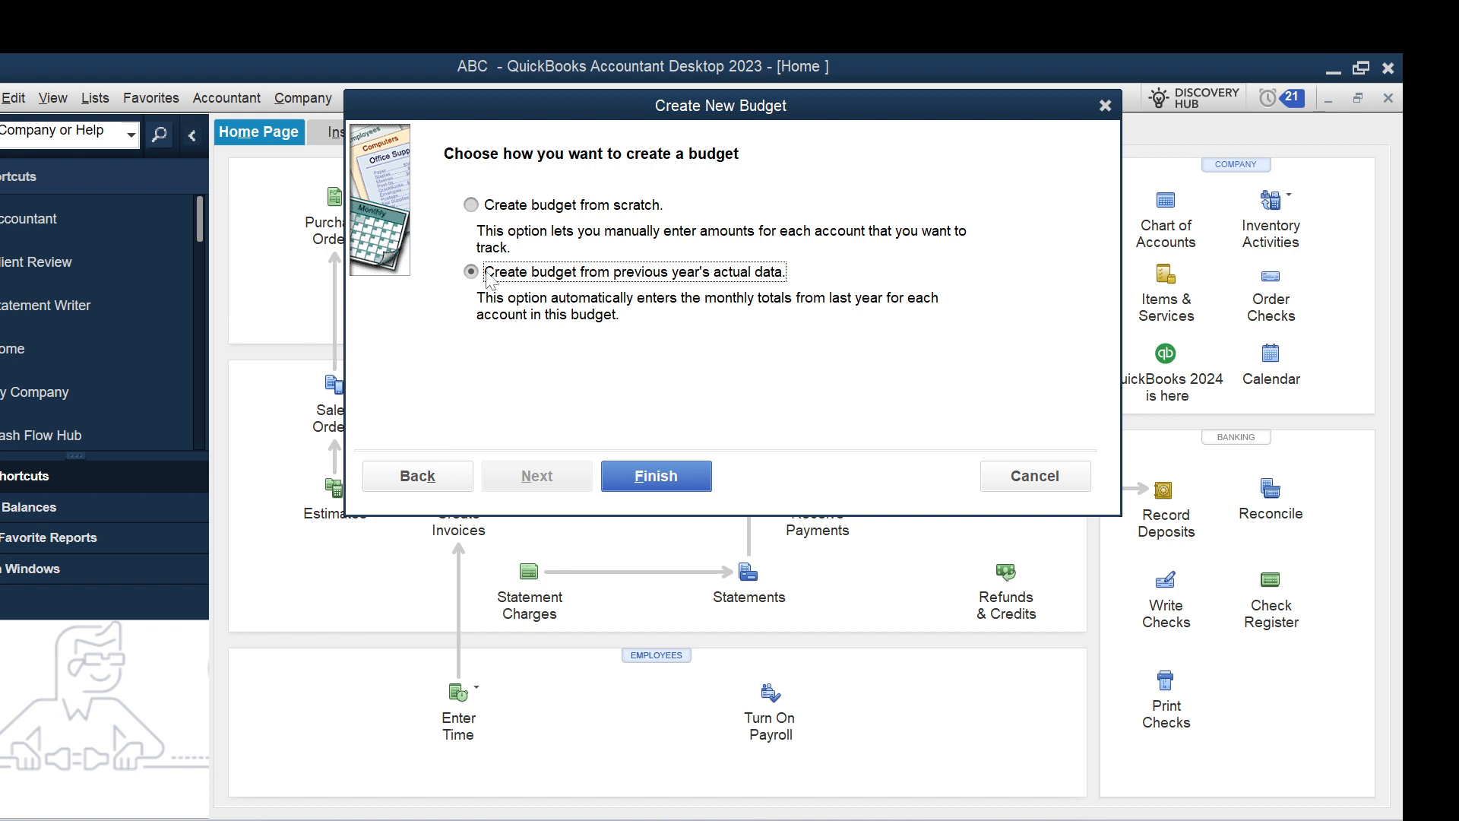
click(504, 206)
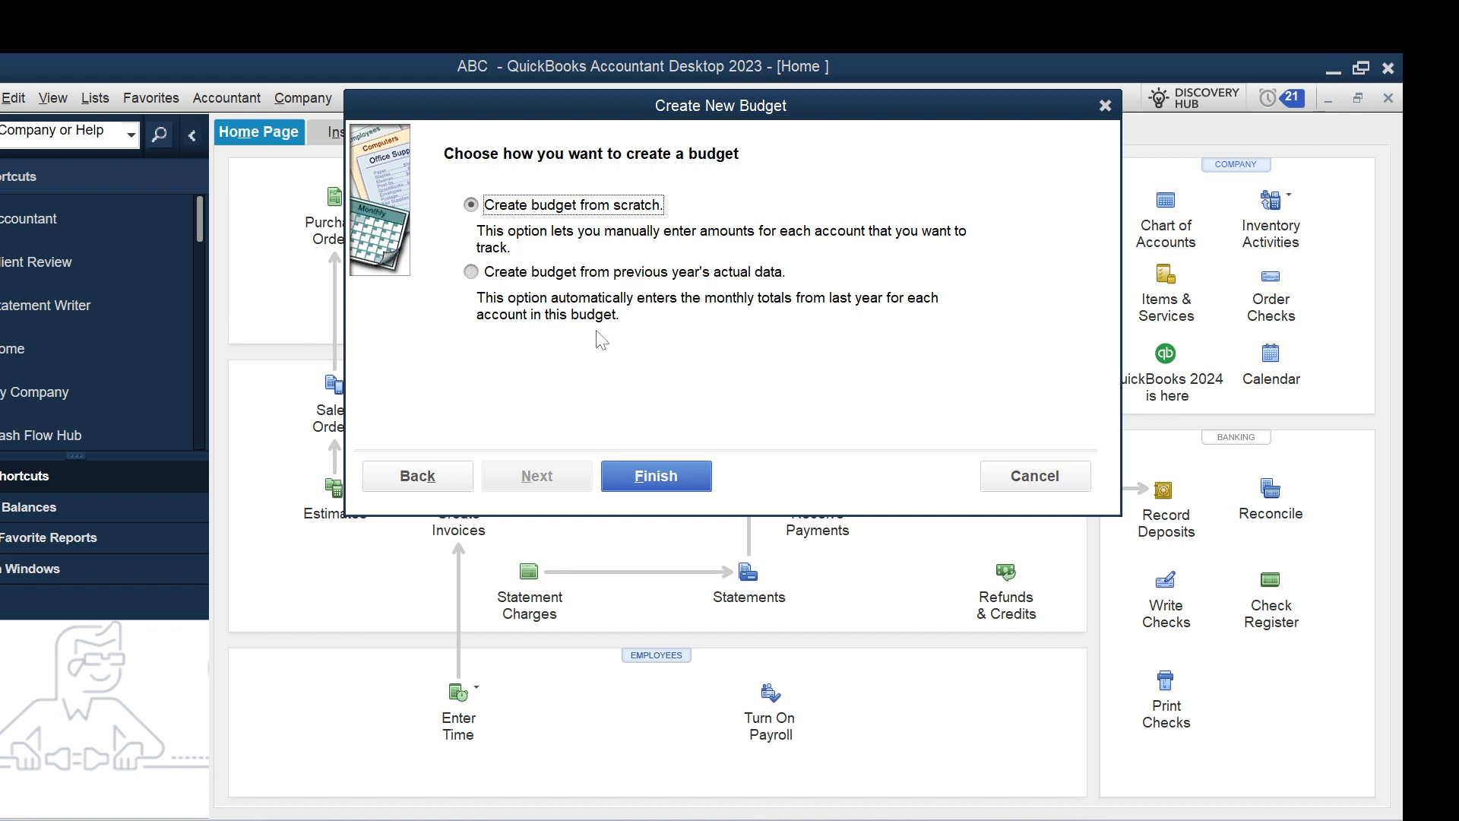
click(643, 479)
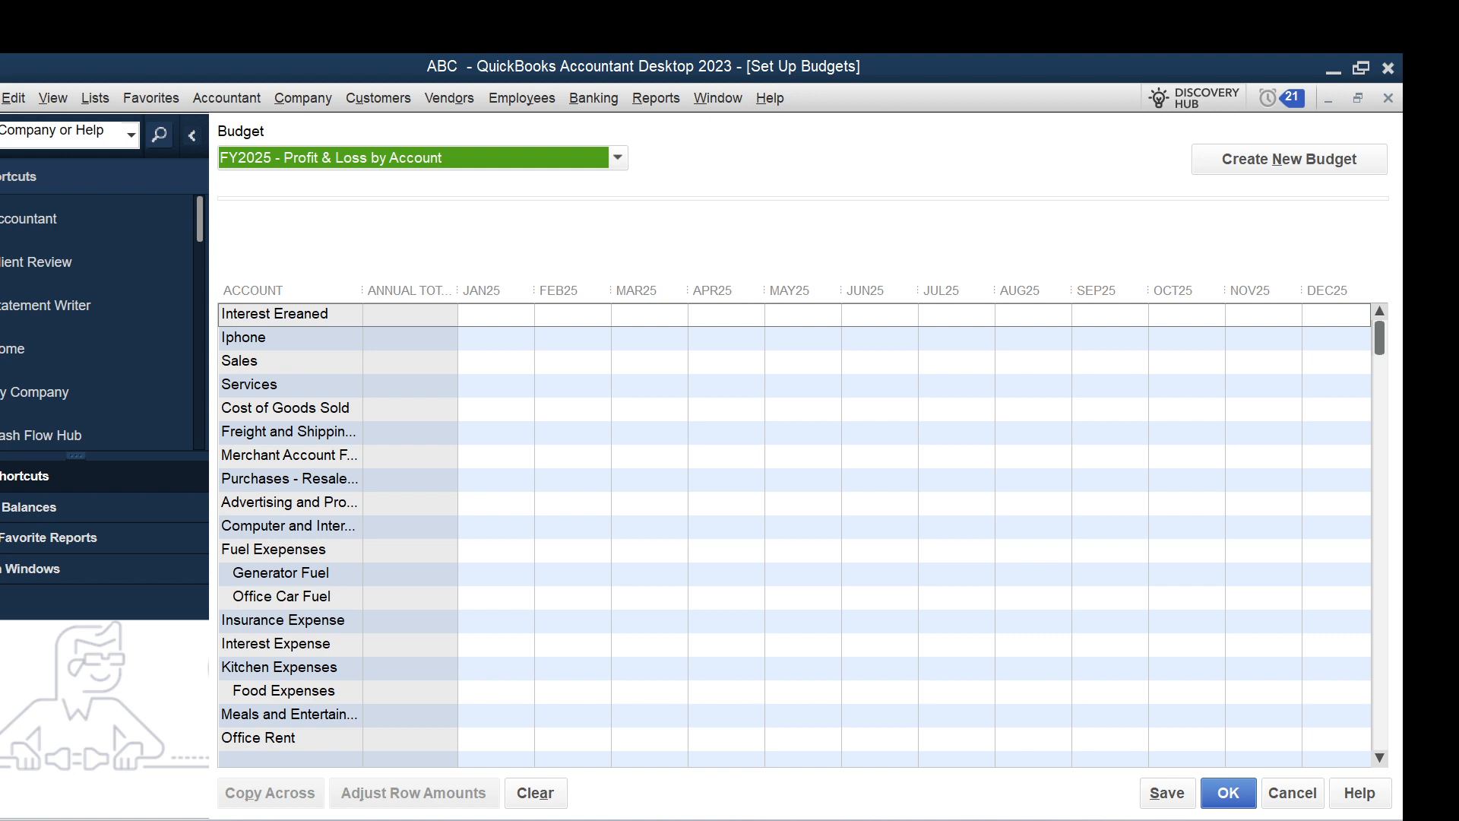
- Set the Interest Ereaned budget to 1,000 for January and copy it across all months of 2025
click(502, 315)
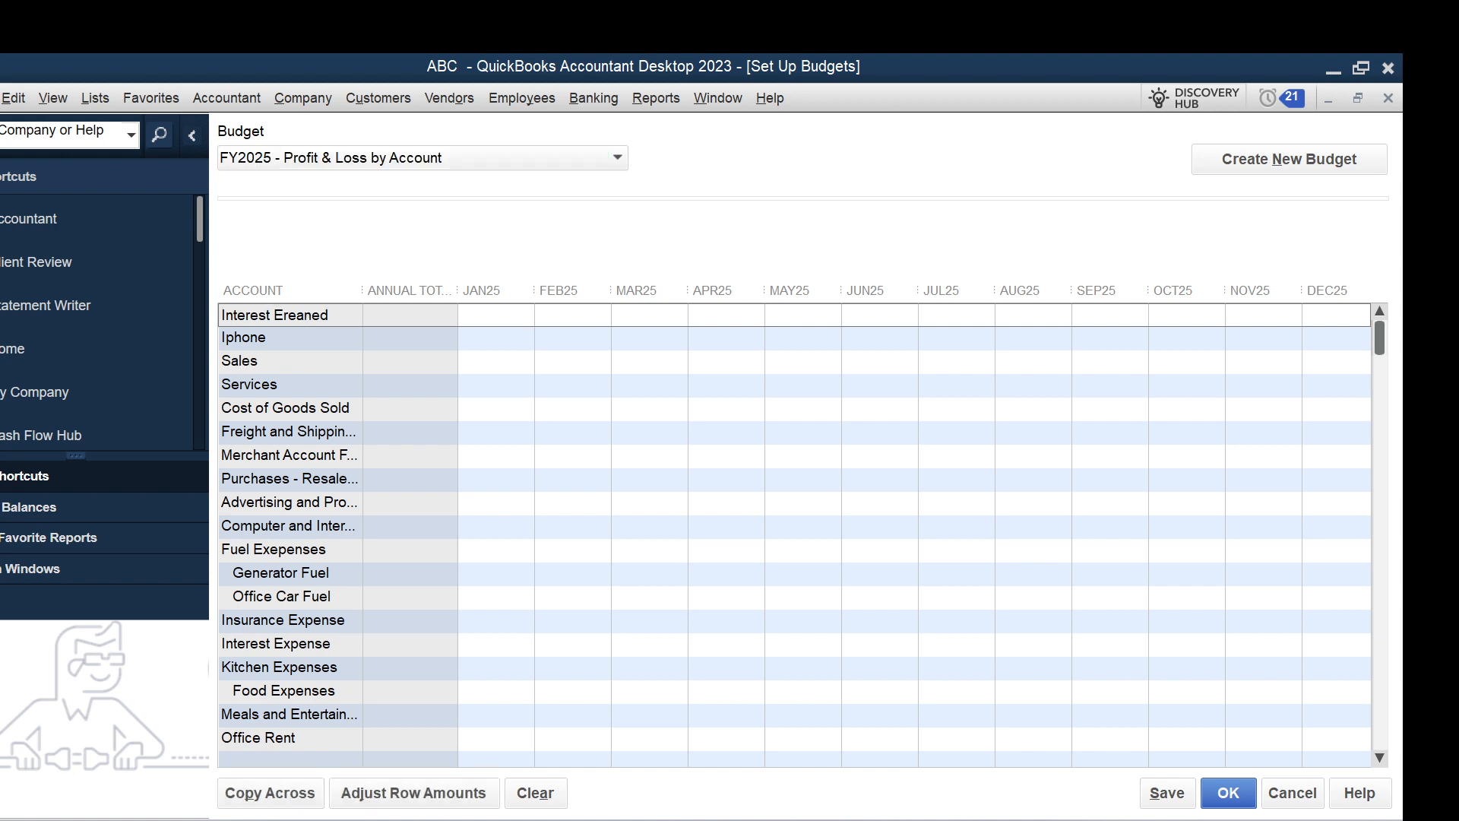
text(1000)
key(Tab)
click(266, 793)
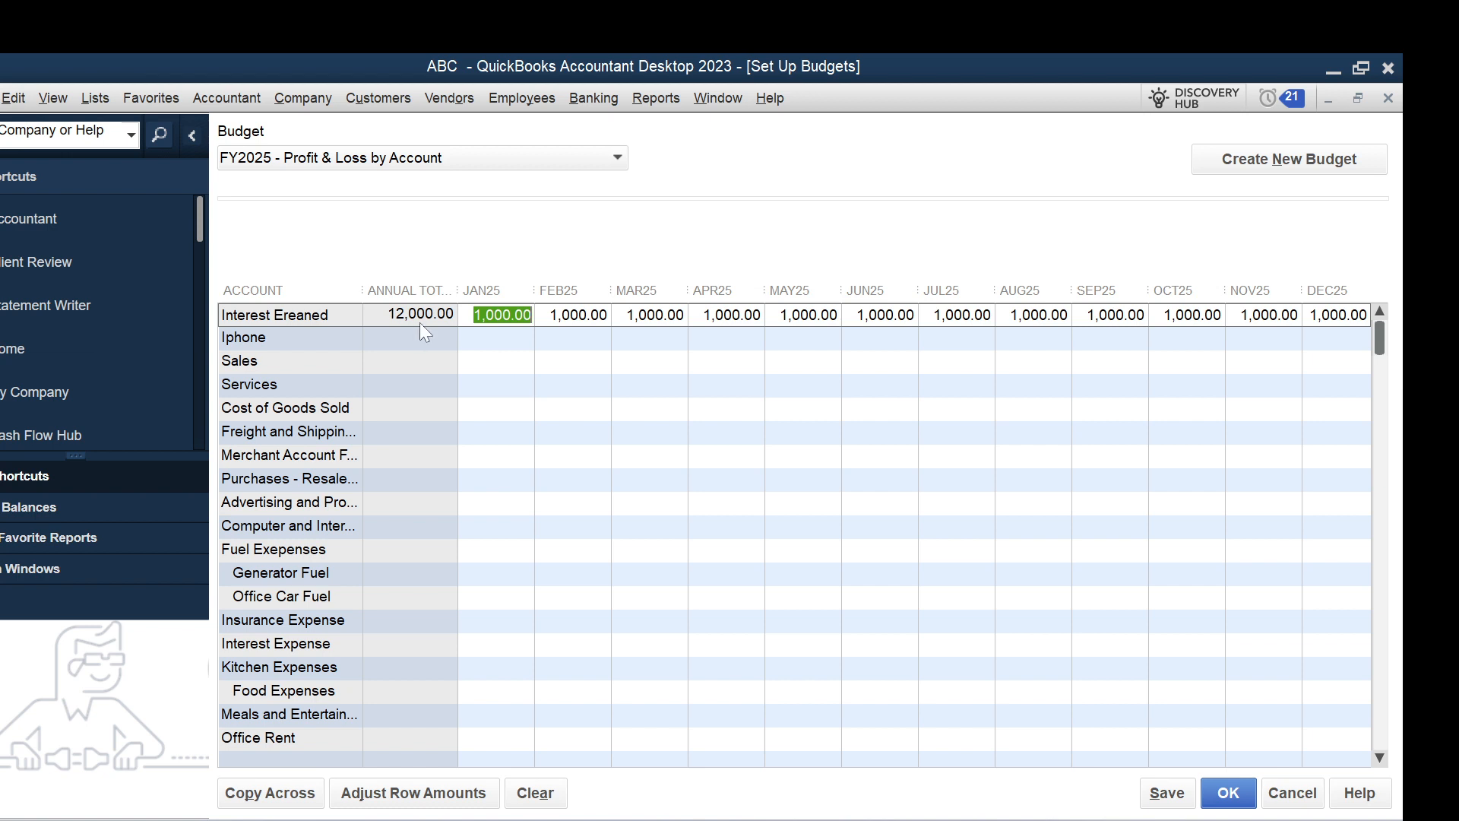
- Budget 100,000 for Sales in every month of 2025, and widen the January and November columns
click(502, 338)
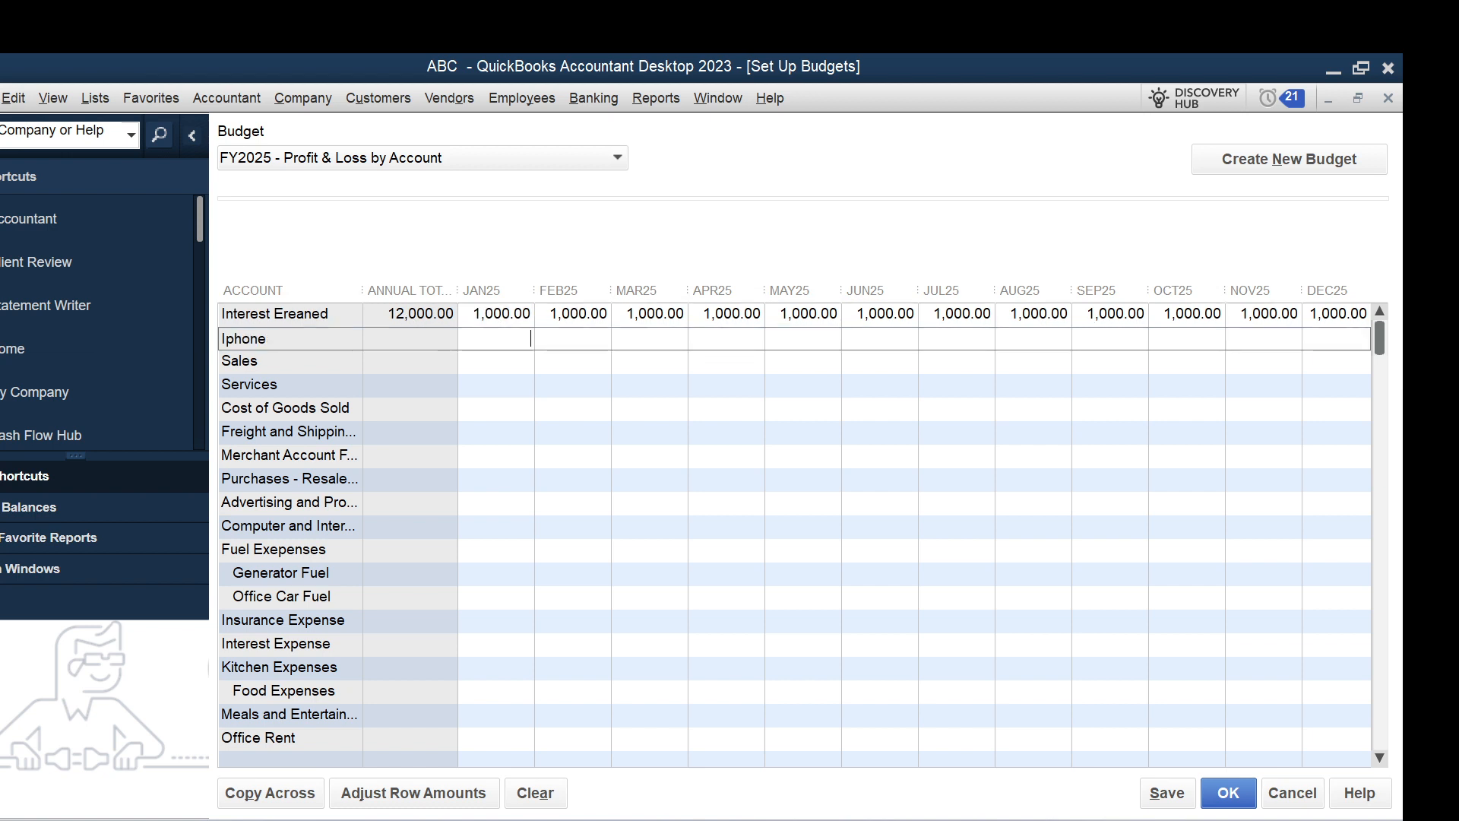
click(502, 361)
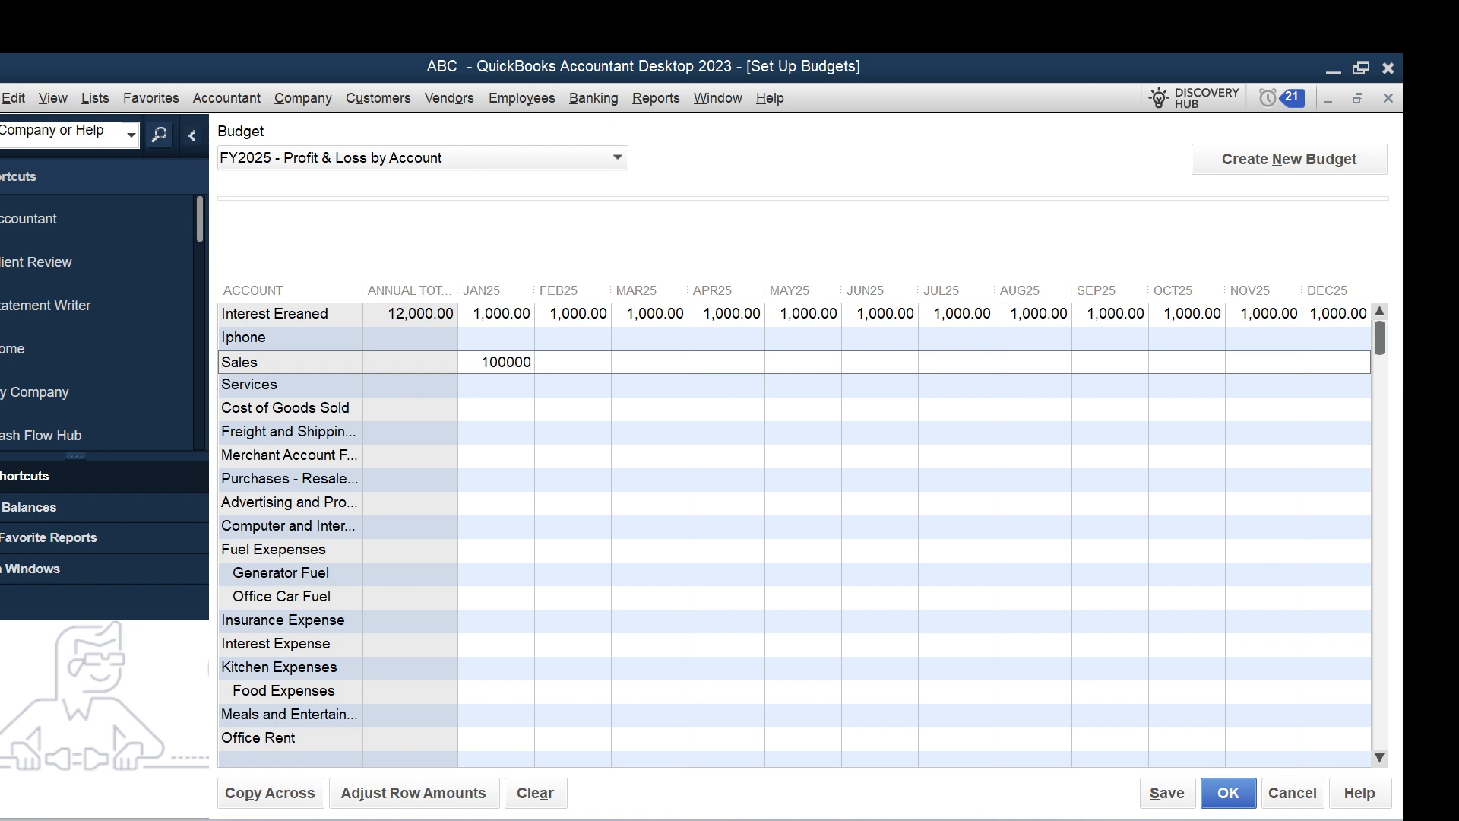
key(Tab)
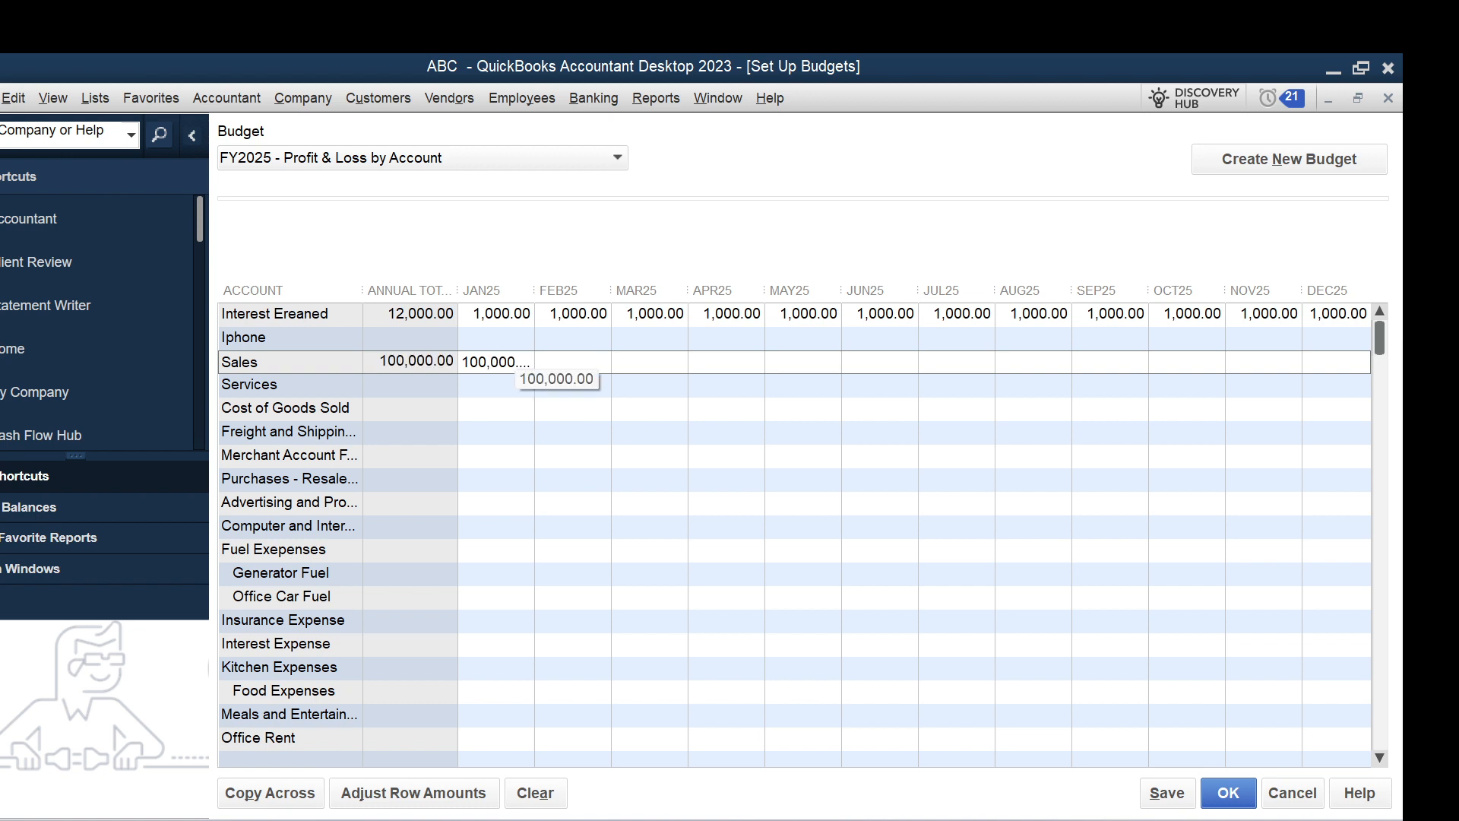
click(290, 793)
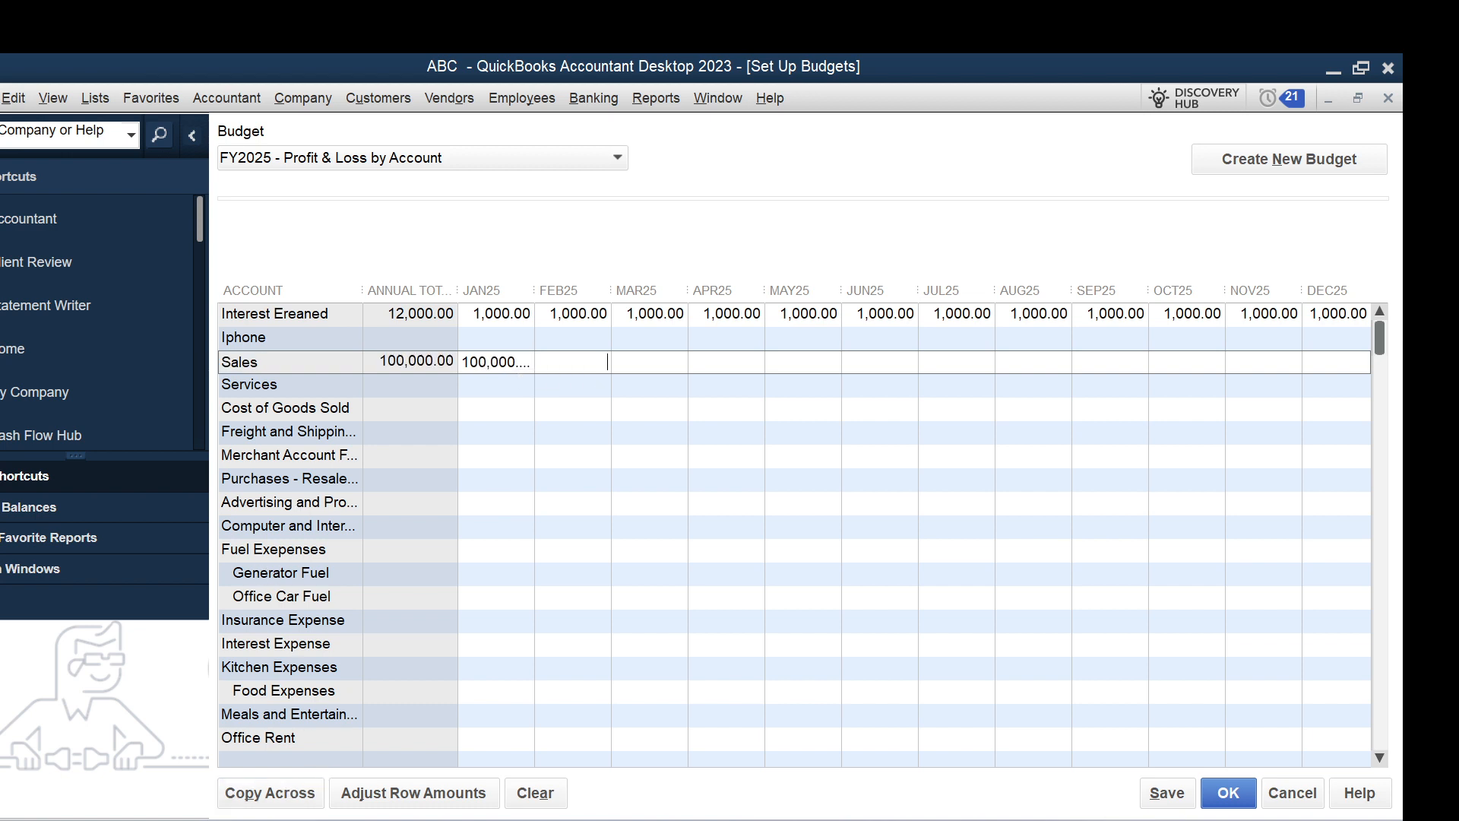
click(478, 361)
click(255, 803)
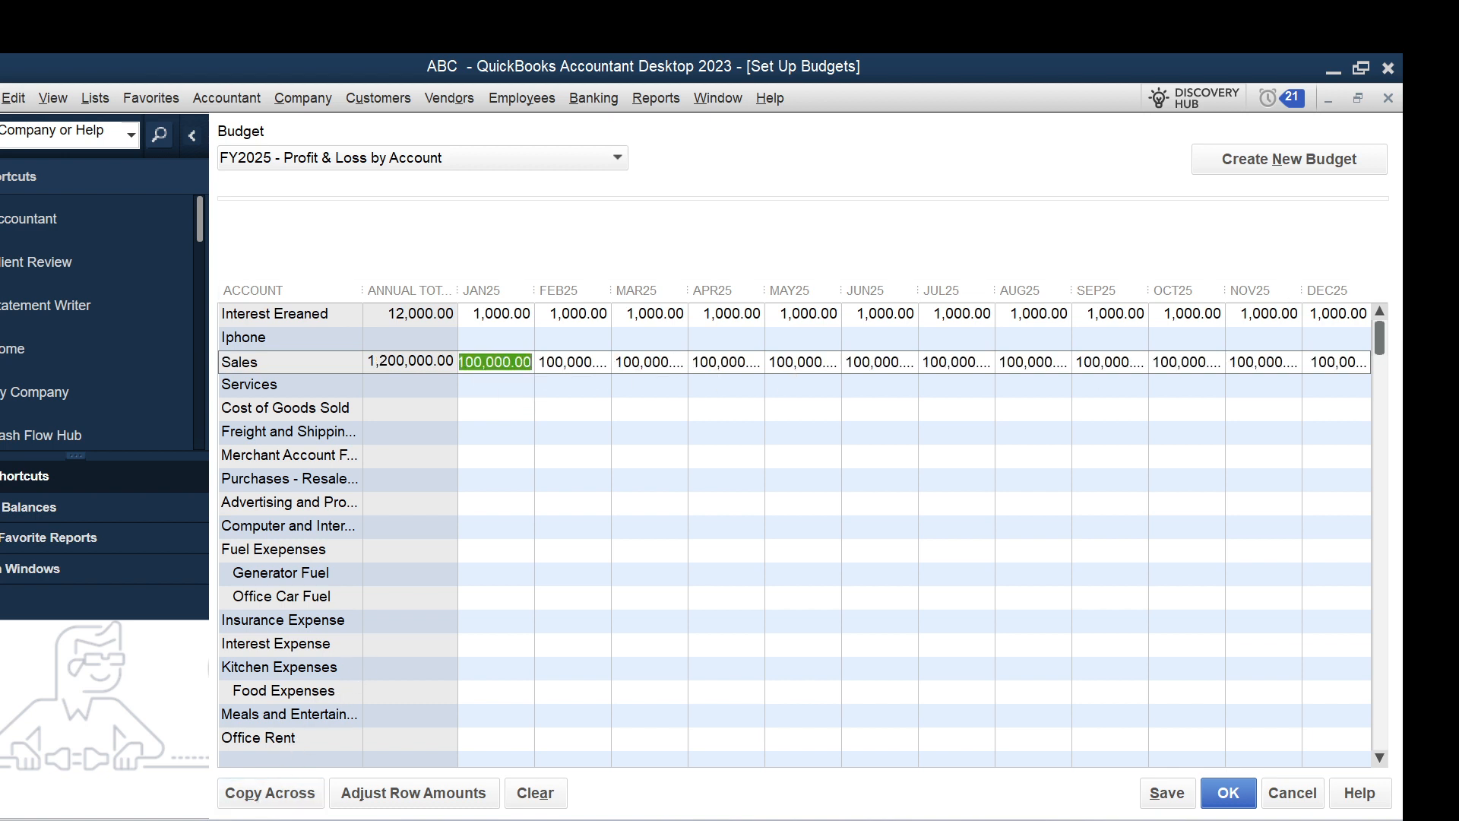
drag(1302, 297, 1310, 298)
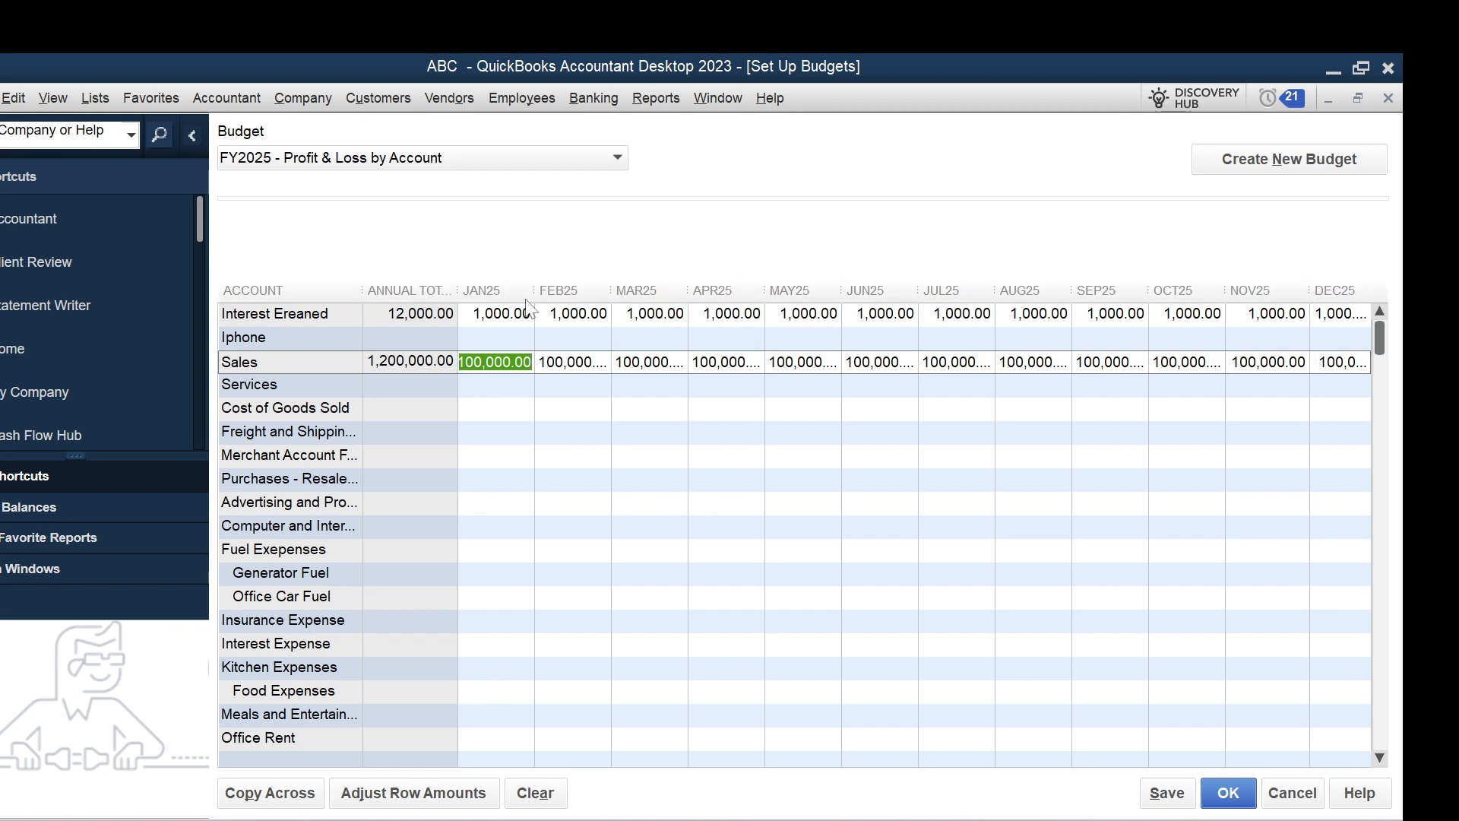
drag(534, 297, 549, 296)
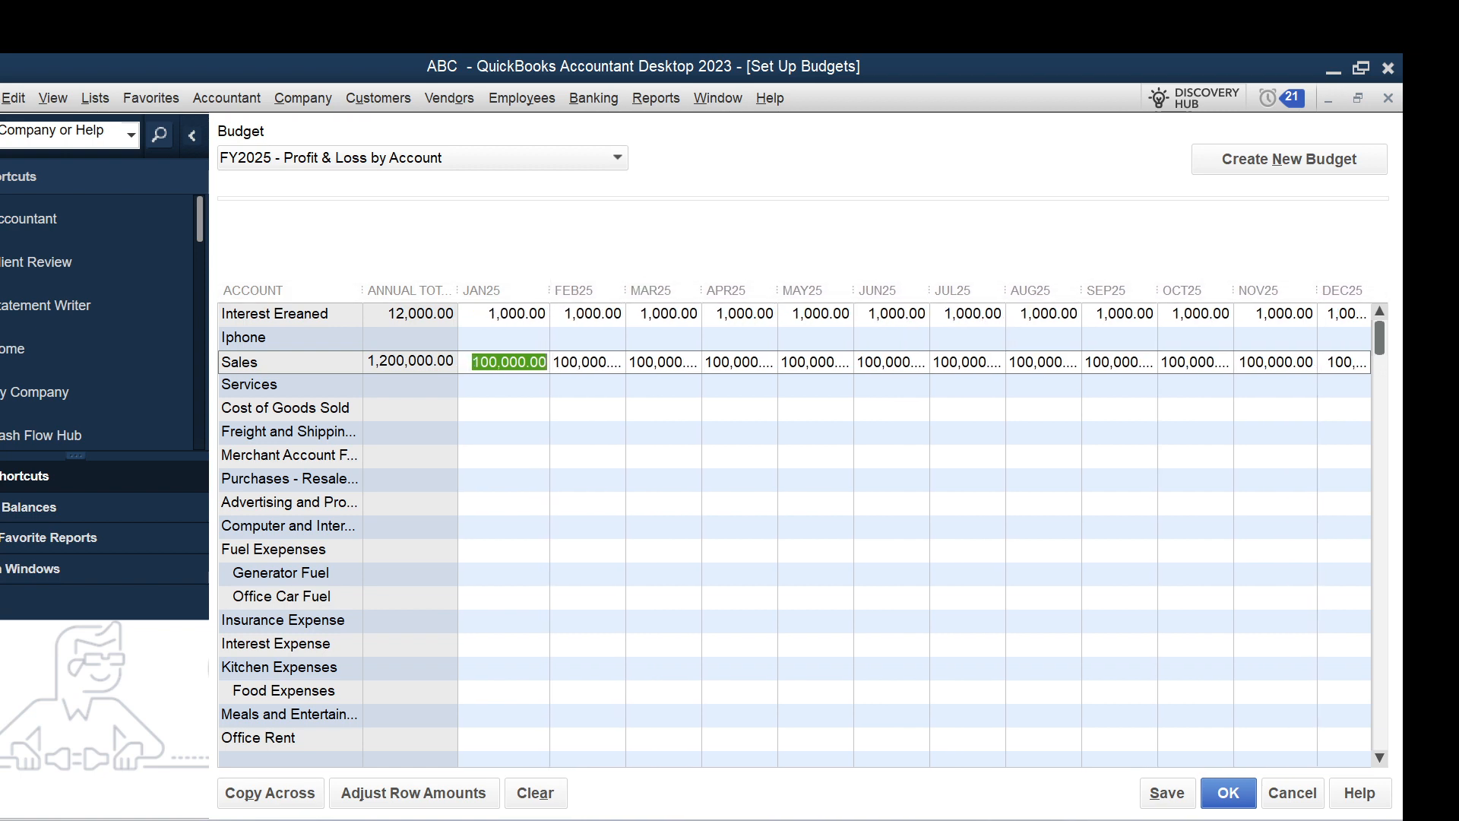
- Set the Services budget to 2,000 for January and 3,000 for February
key(Down)
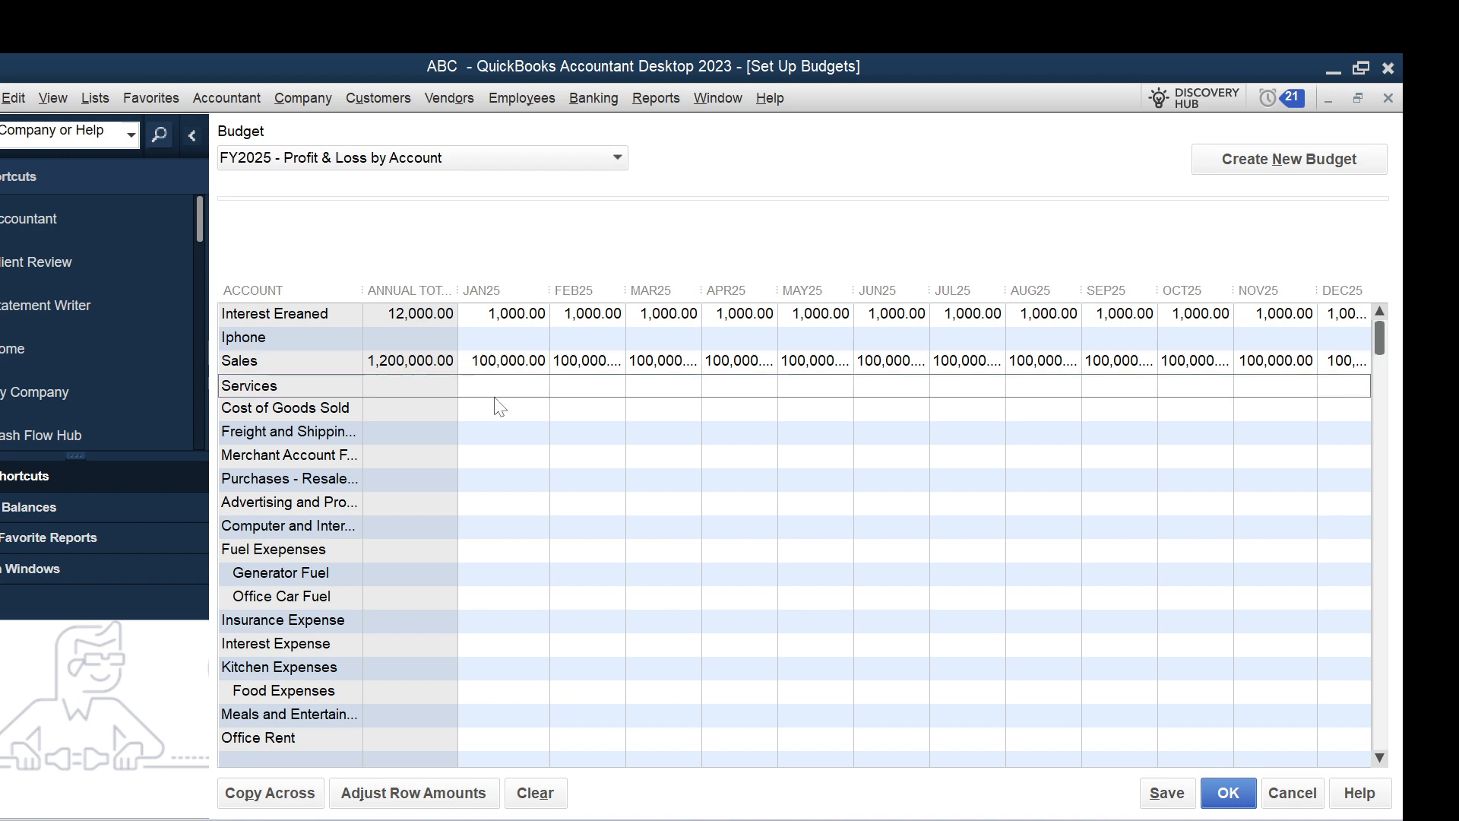
text(2000)
key(Tab)
click(573, 382)
text(3000)
key(Tab)
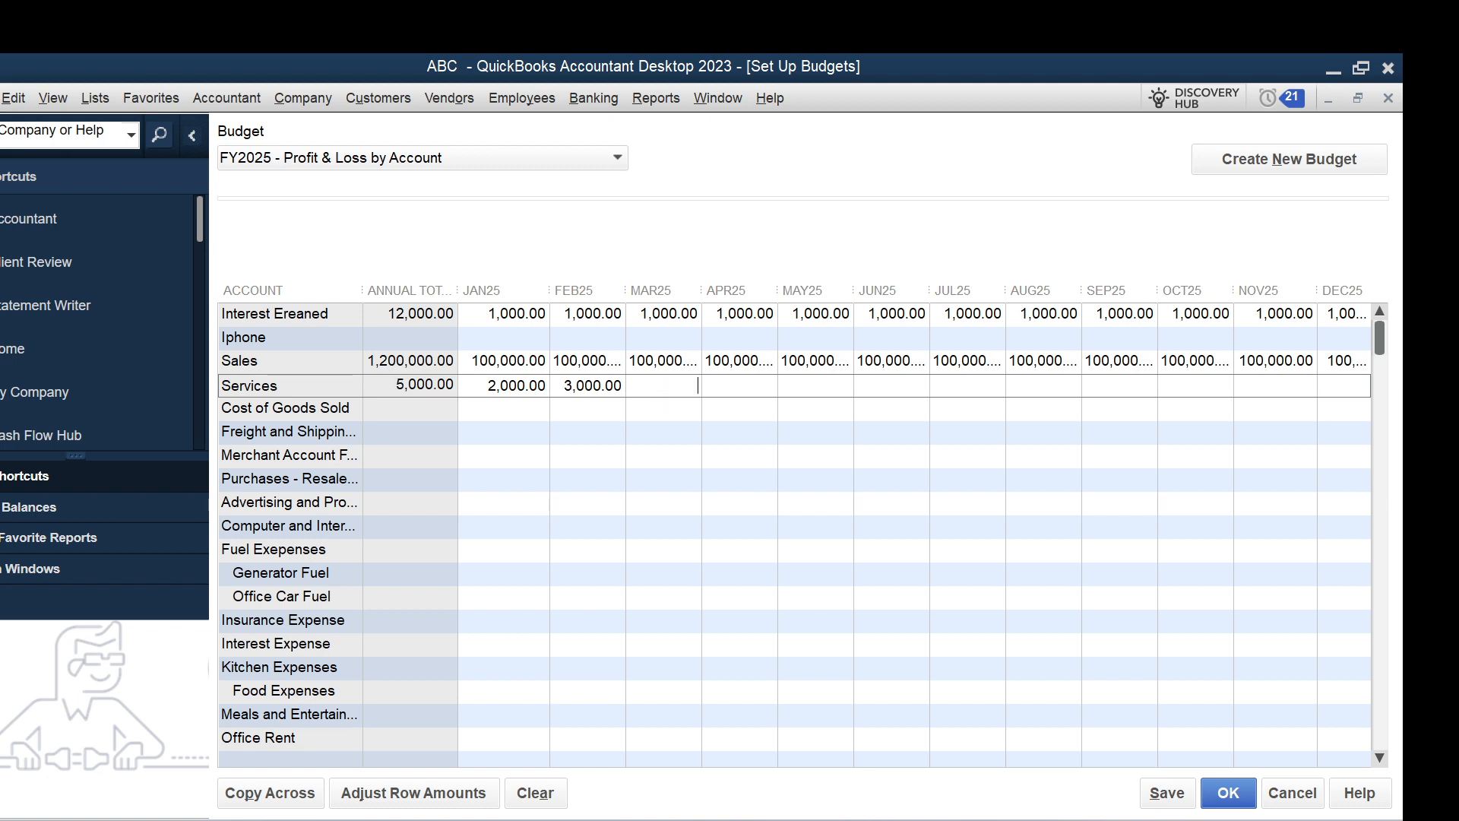
- Set the Services budget to 1,000 for March and 2,500 for April, copying April's amount across through December
text(1000)
key(Tab)
text(2,)
text(500)
click(792, 387)
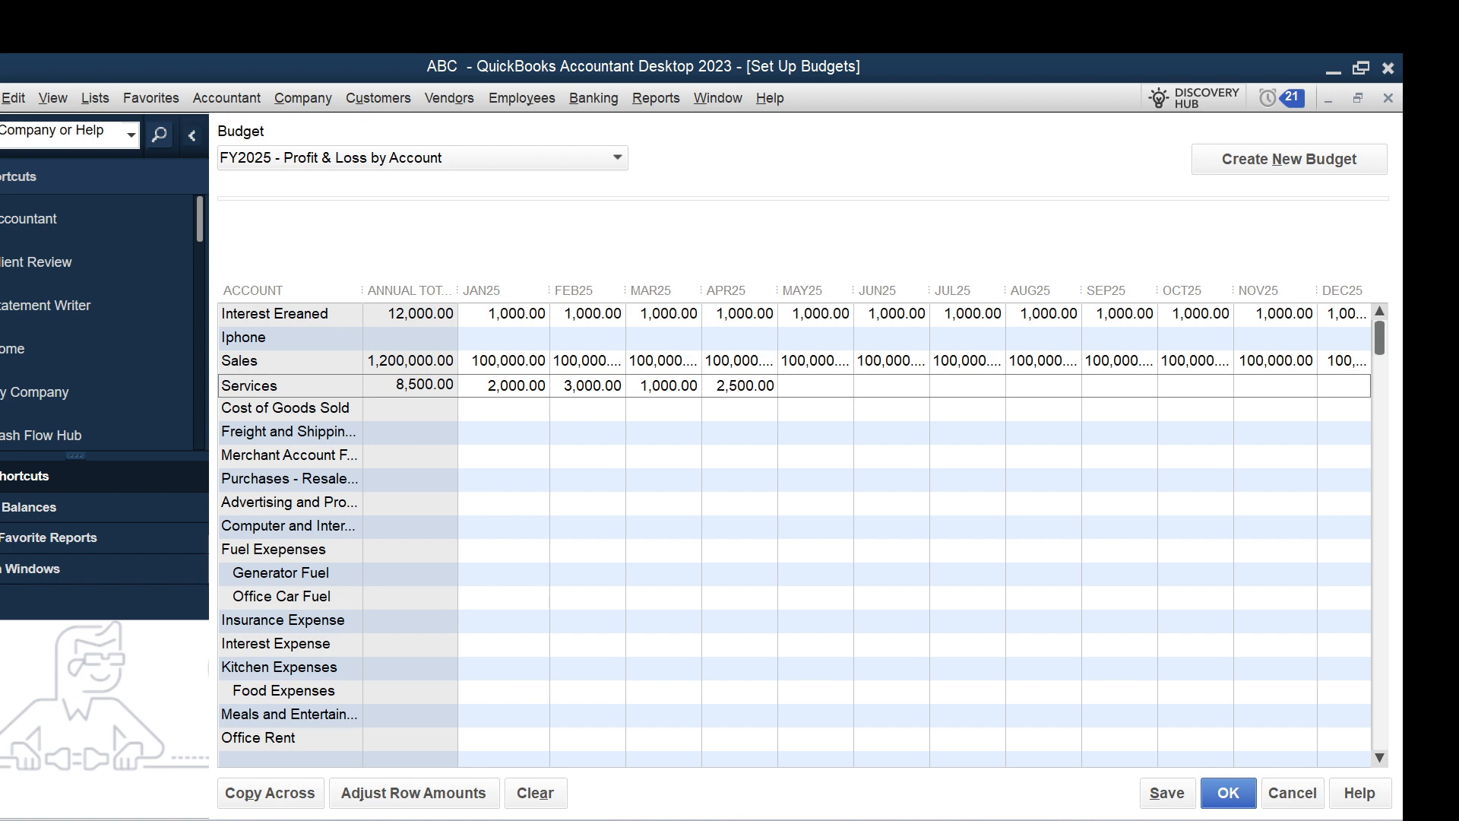
click(228, 794)
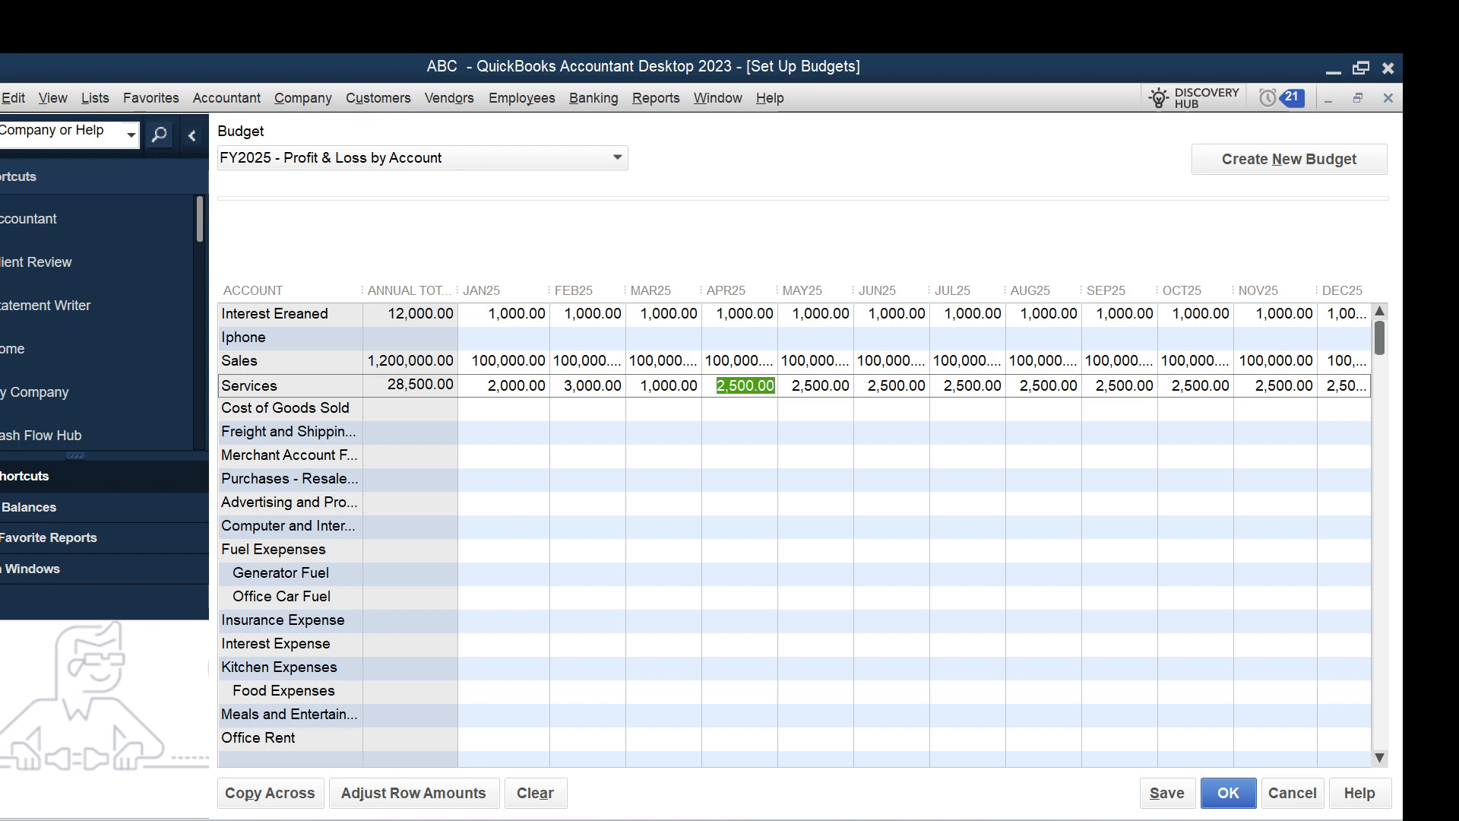
- Budget 10,000 for the Advertising and Pro... account in January and copy it across all months
click(505, 503)
text(1)
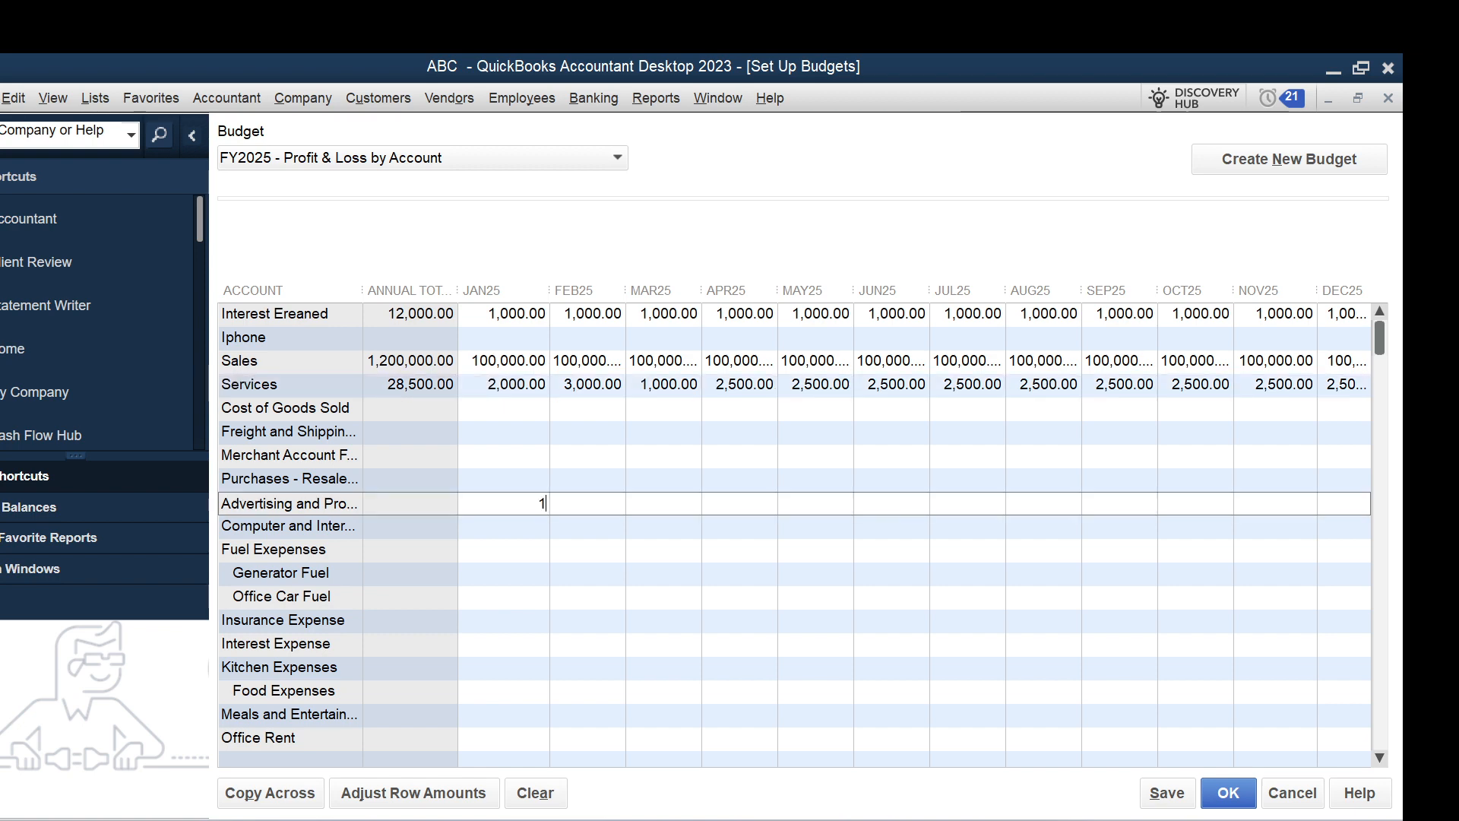
text(0000)
click(573, 499)
click(530, 503)
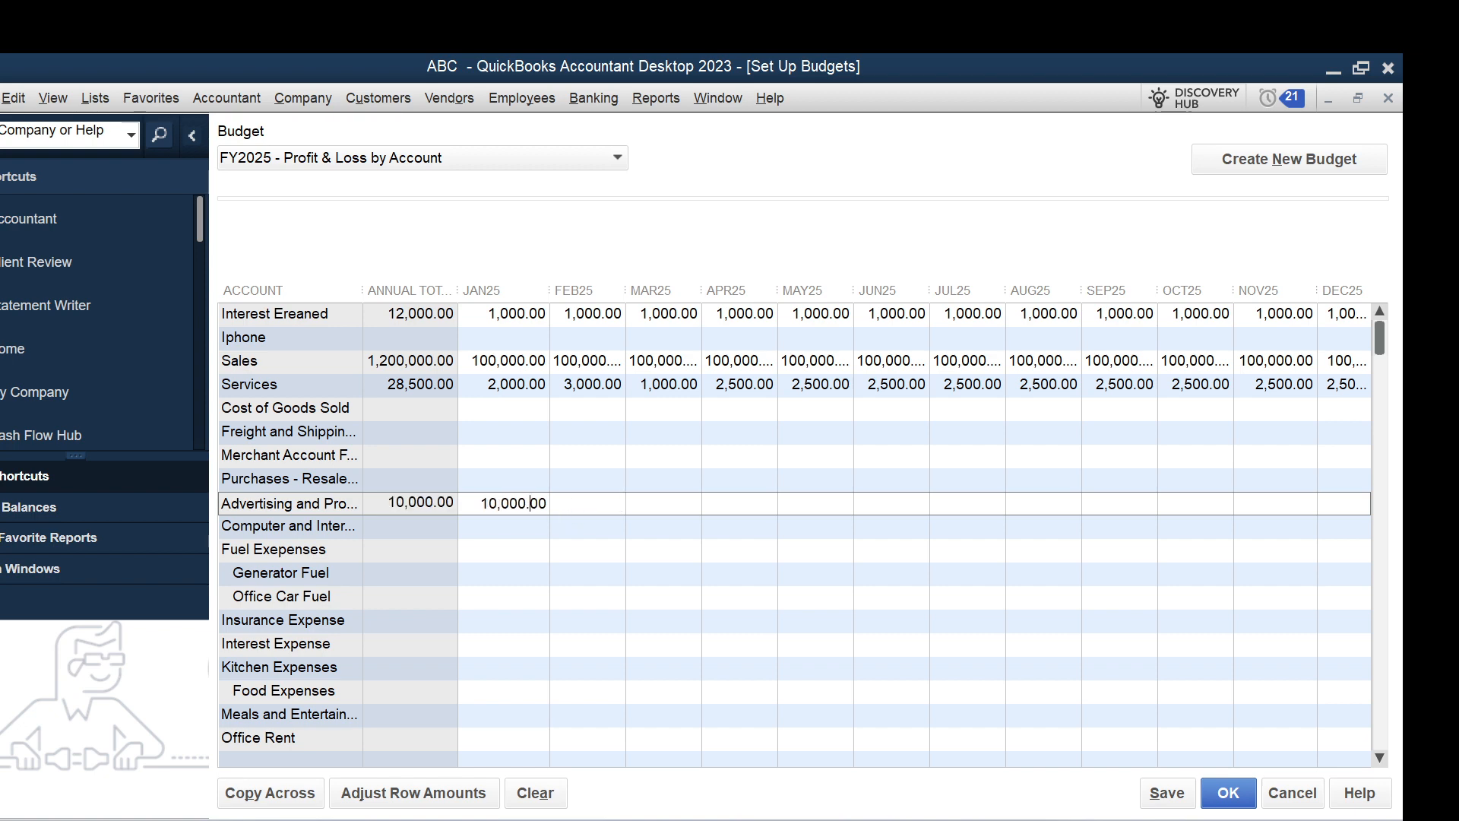
click(257, 794)
- Budget 15,000 for Fuel Exepenses in January and copy it across the whole year
click(491, 523)
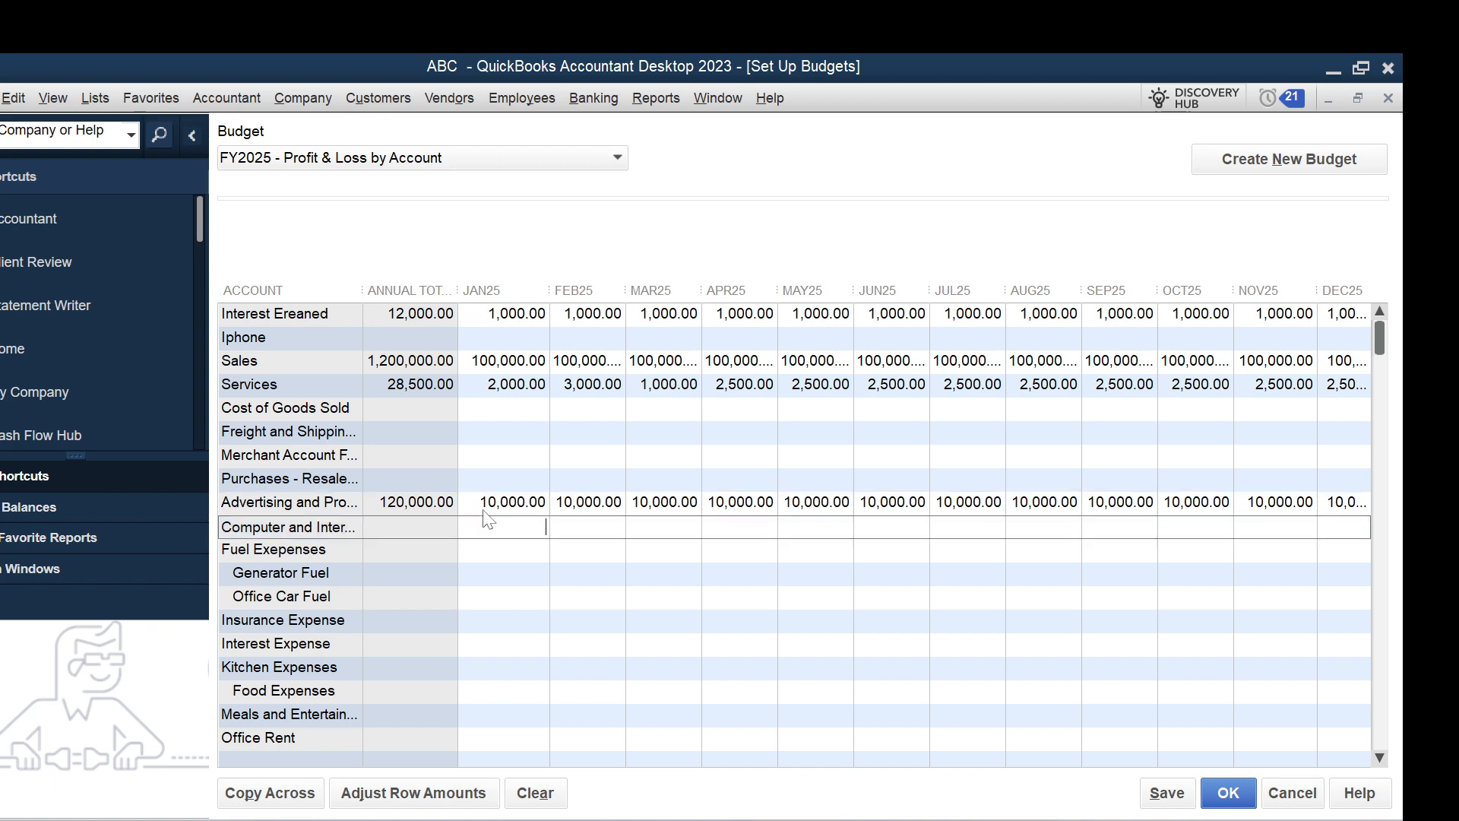
click(490, 550)
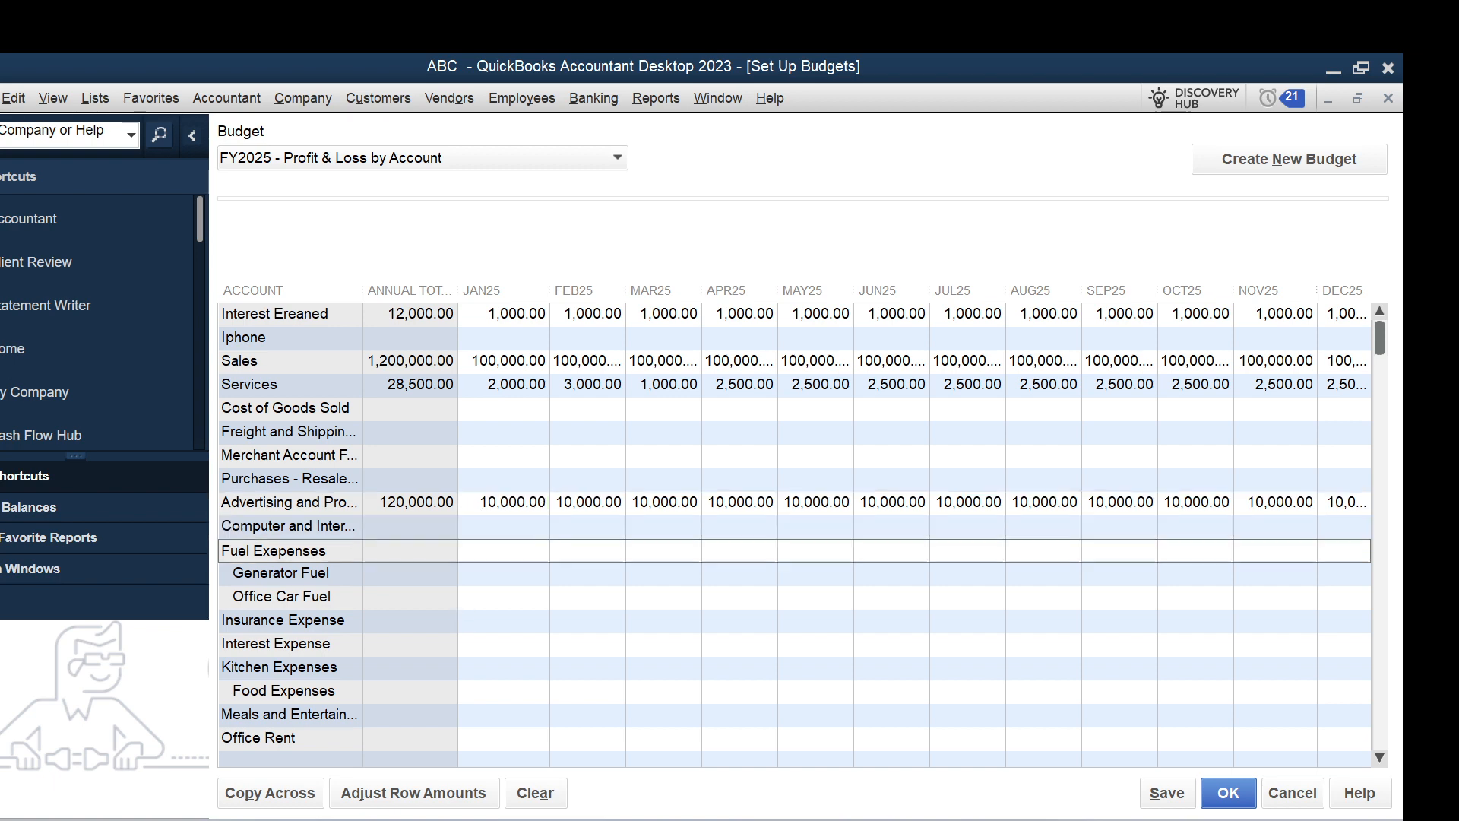
text(10000)
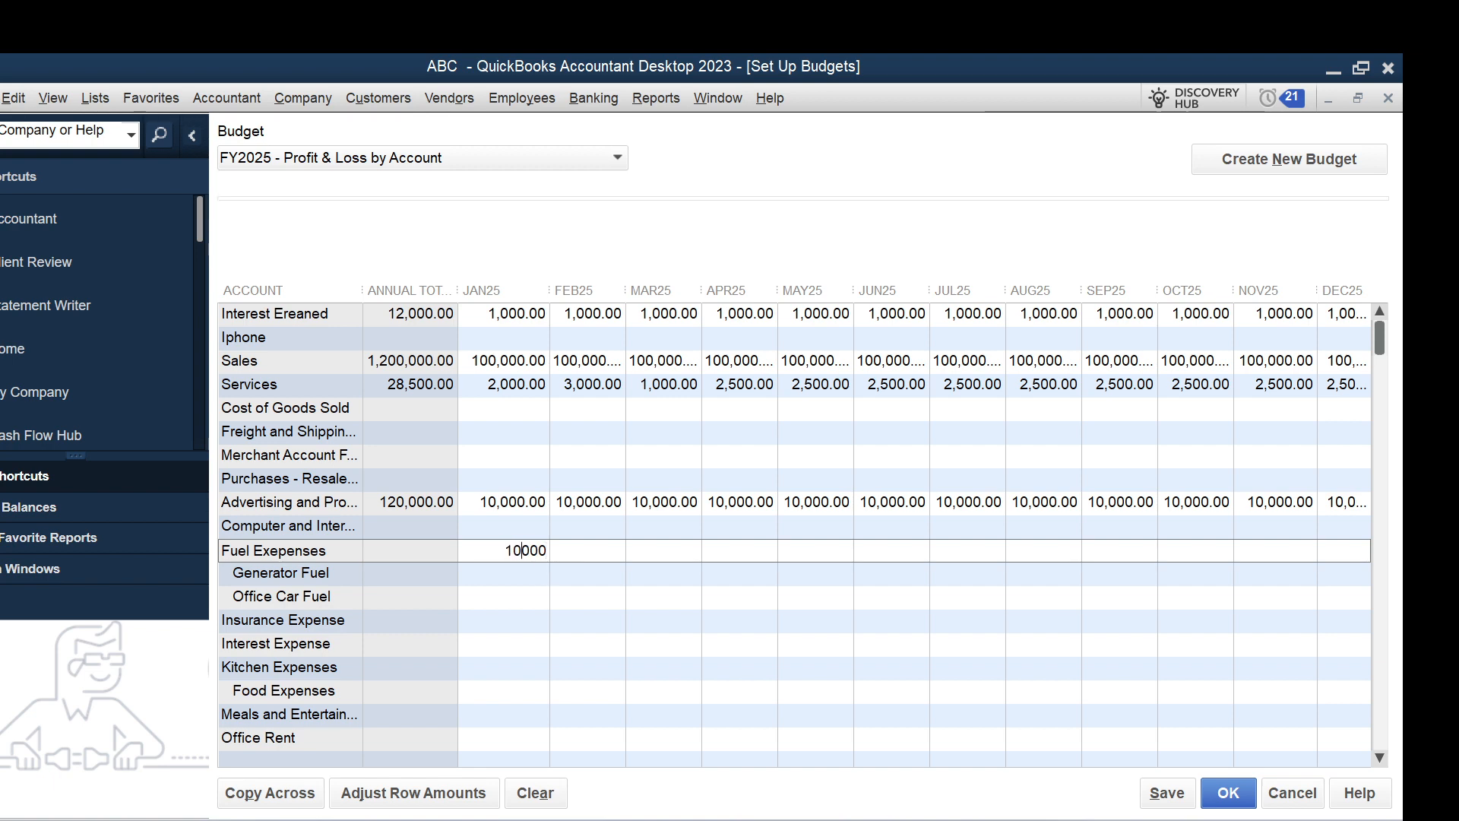
key(BackSpace)
text(5)
click(564, 558)
click(293, 798)
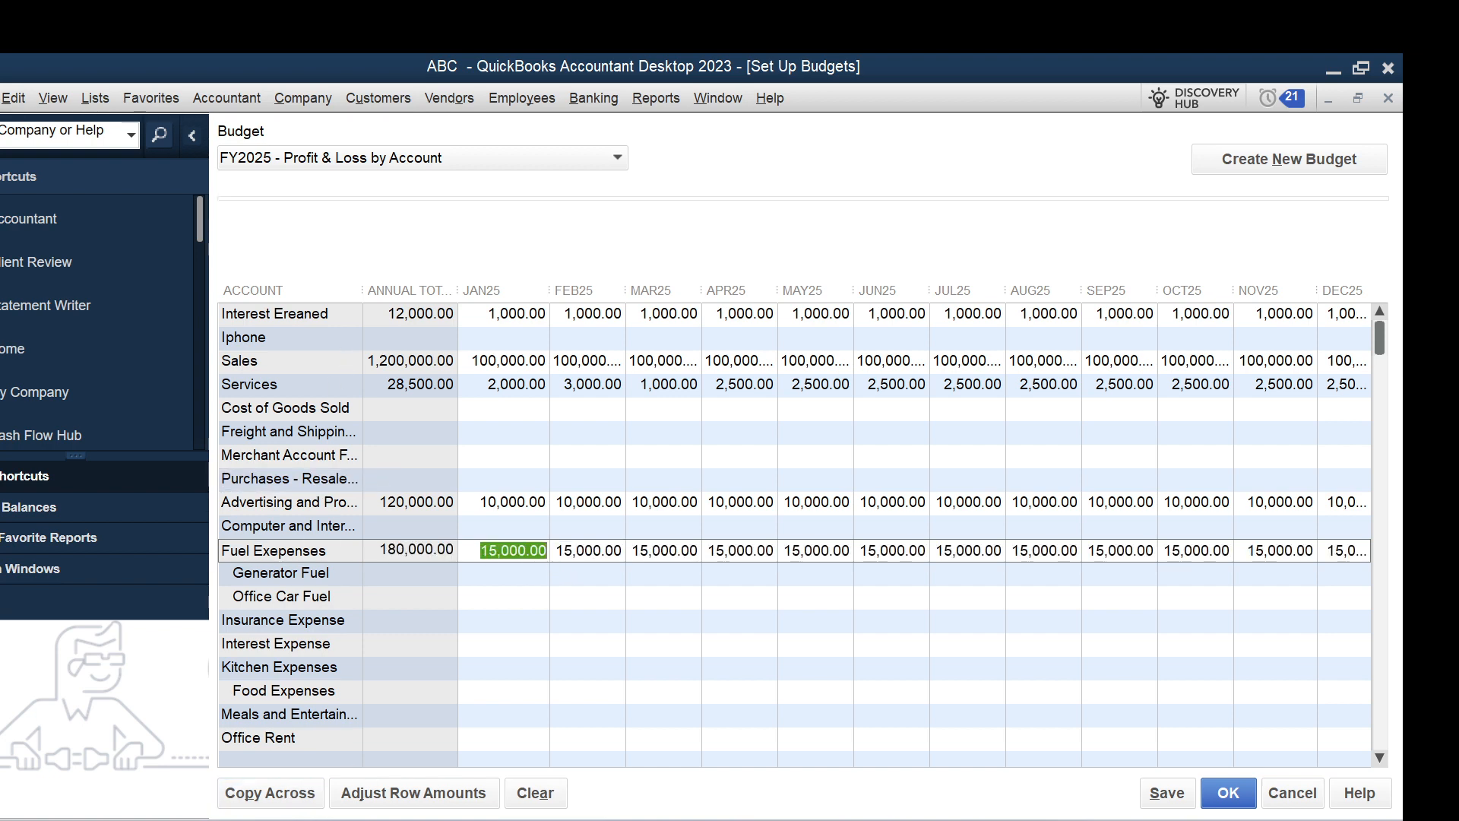
- Set the January Insurance Expense budget to 2,200 and copy it across through December
key(Down)
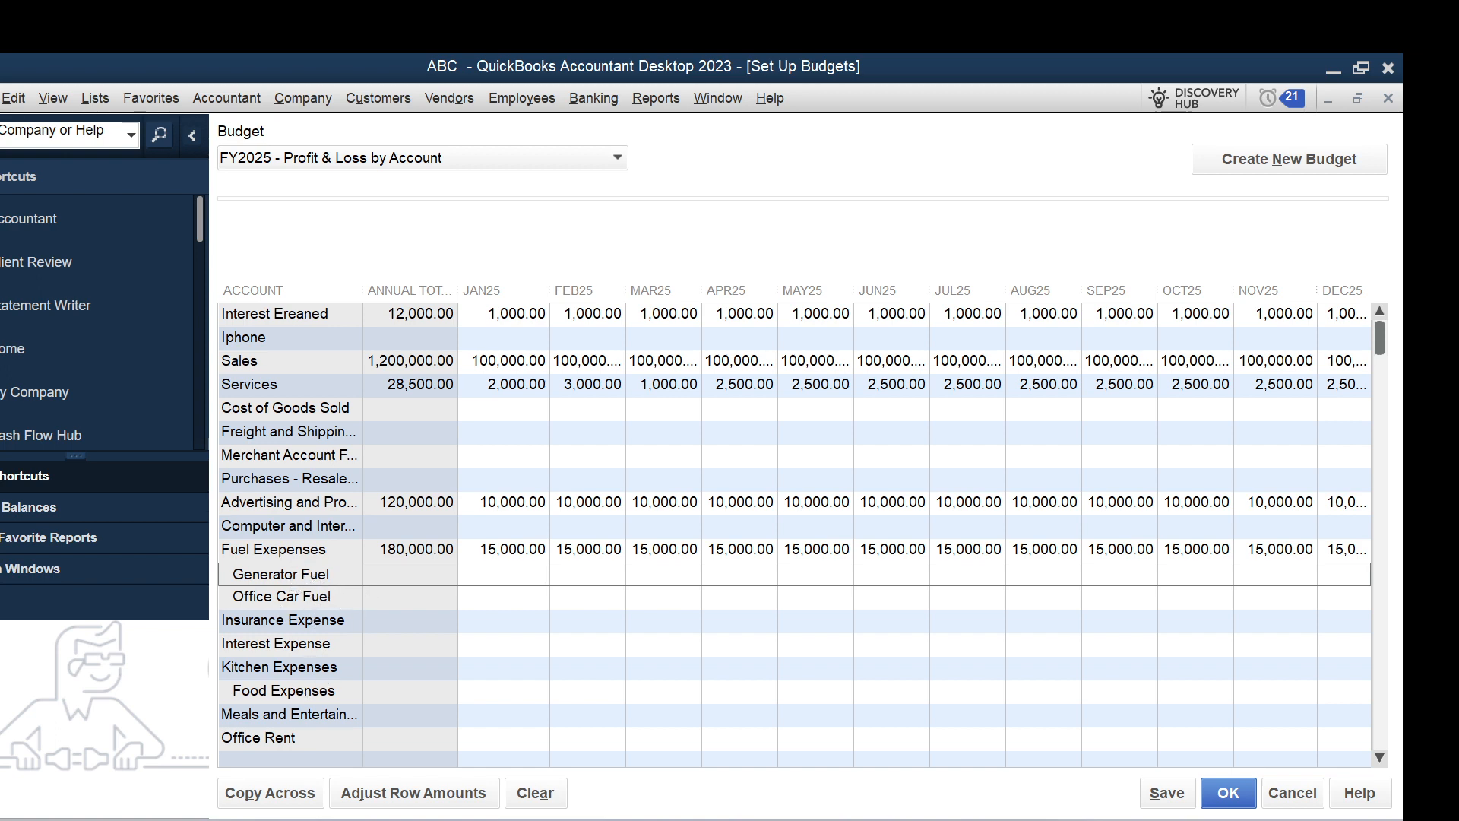
click(504, 621)
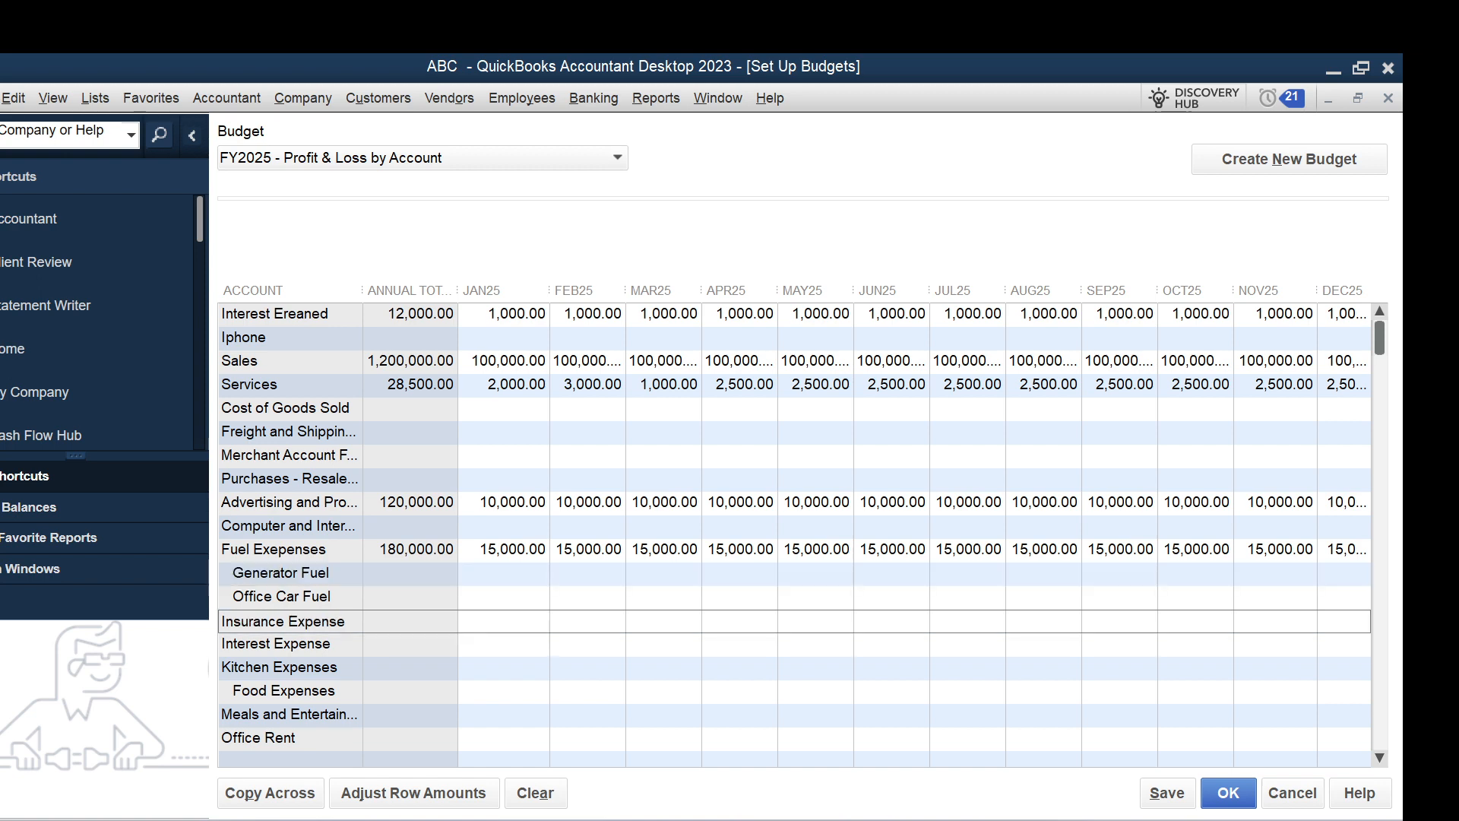
text(2200)
key(BackSpace)
key(BackSpace)
key(BackSpace)
text(200)
click(568, 624)
click(530, 622)
click(251, 793)
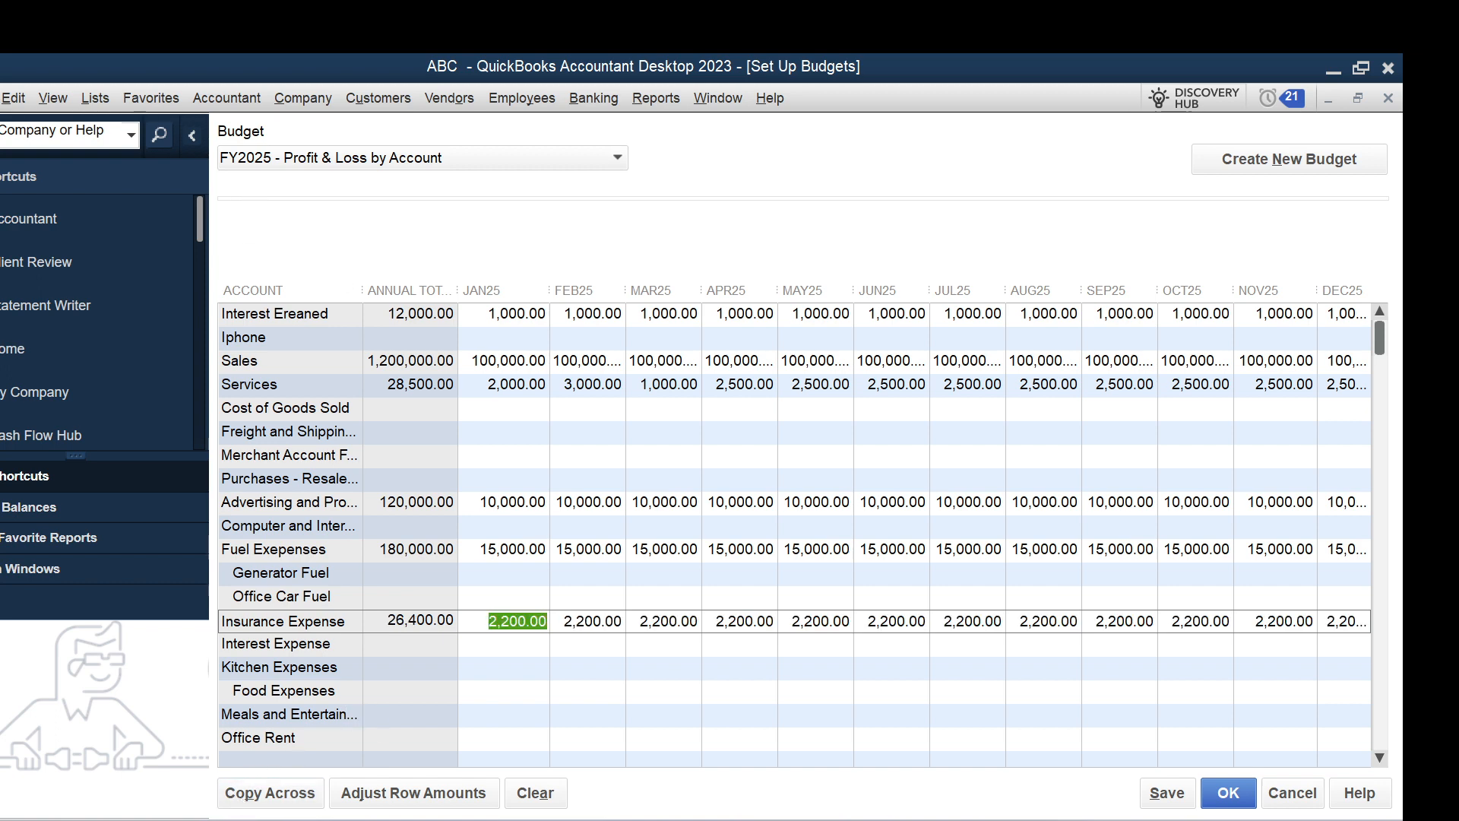
- Budget 8,500 for Interest Expense in January and copy it across all months
click(524, 645)
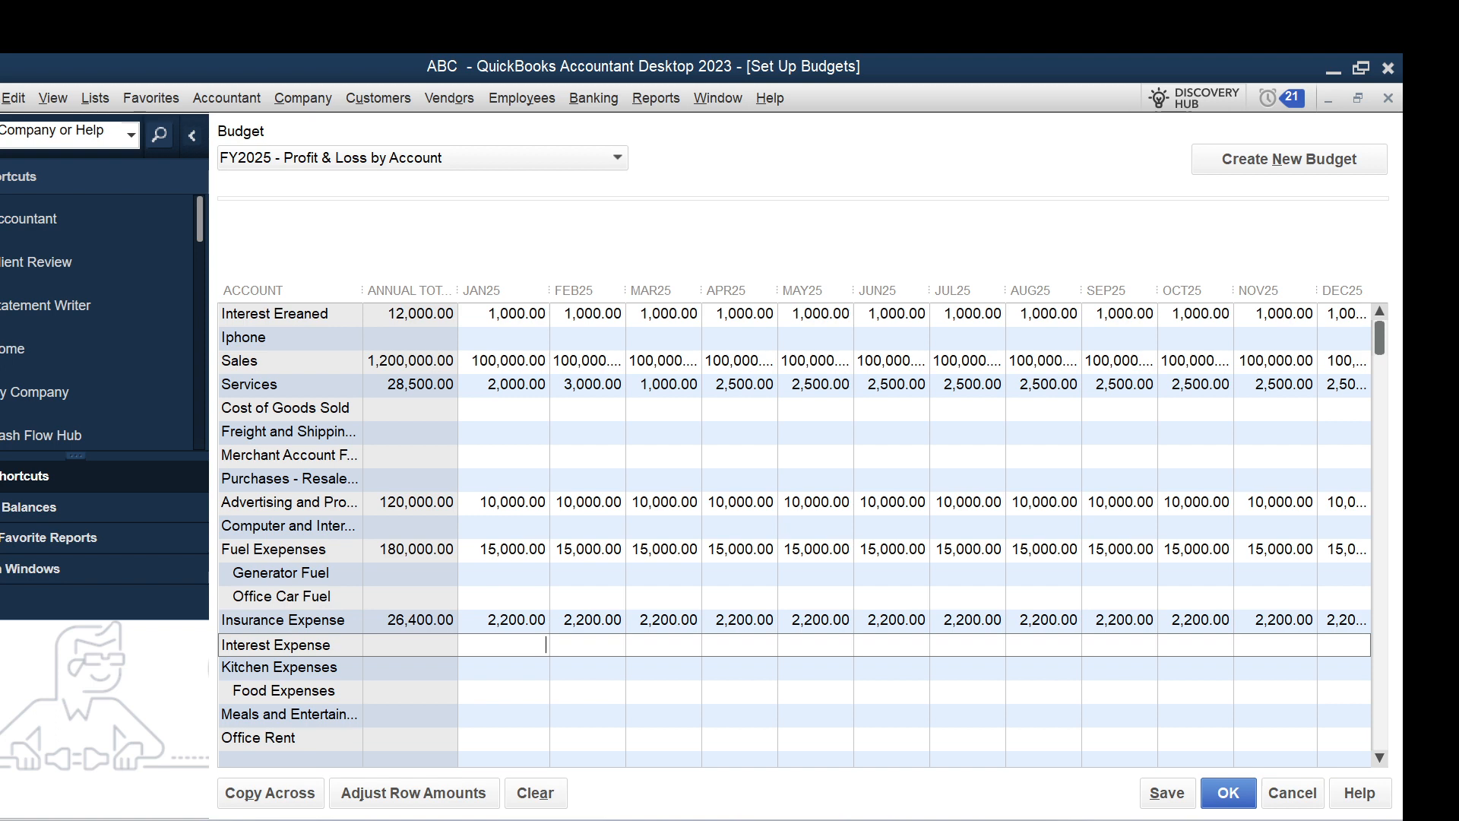
text(85000)
key(BackSpace)
key(Tab)
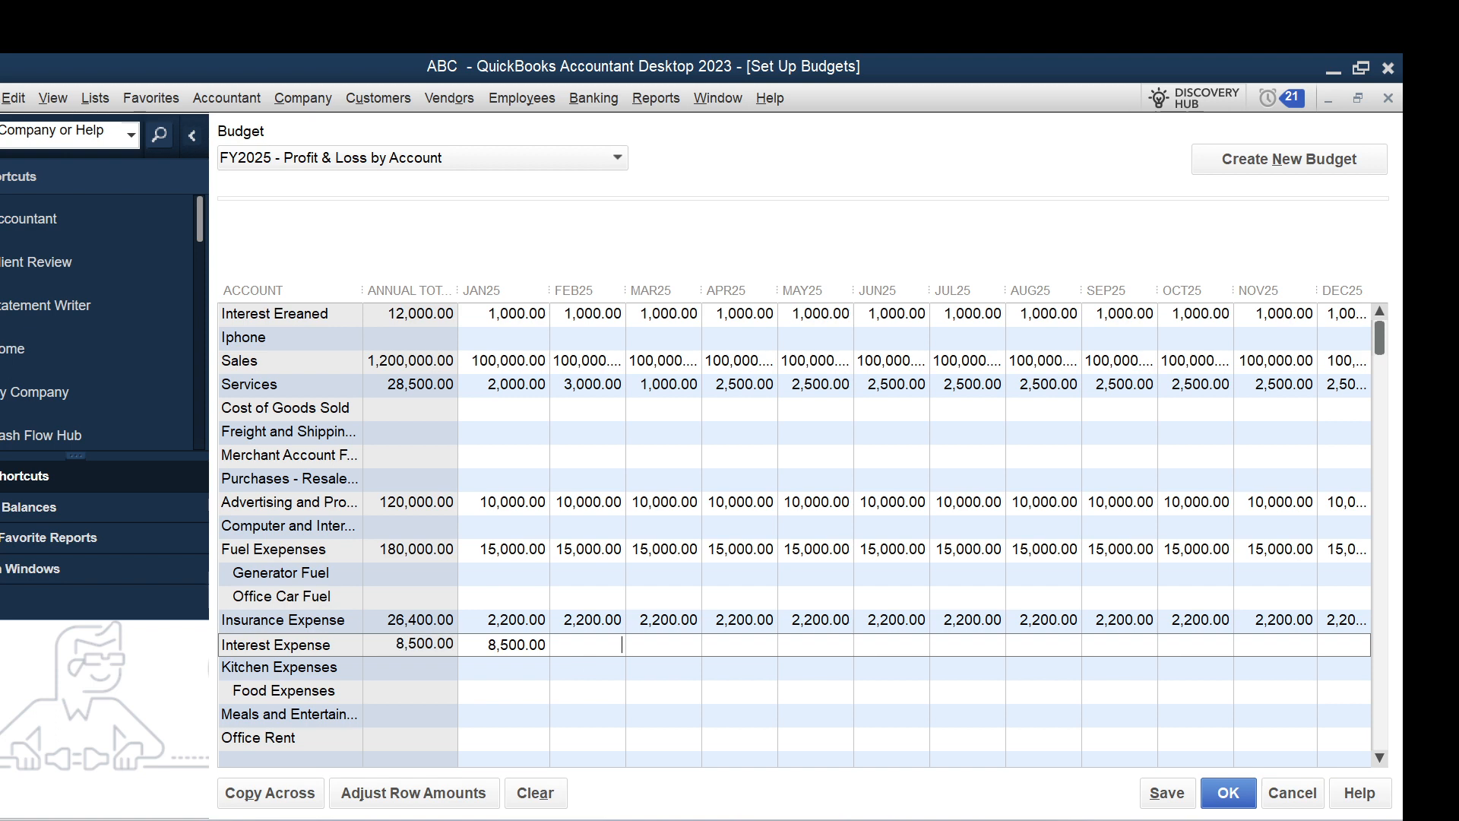
click(302, 793)
- Budget 25,000 for Kitchen Expenses in January, copy it across through December, and save and close the budget
click(511, 668)
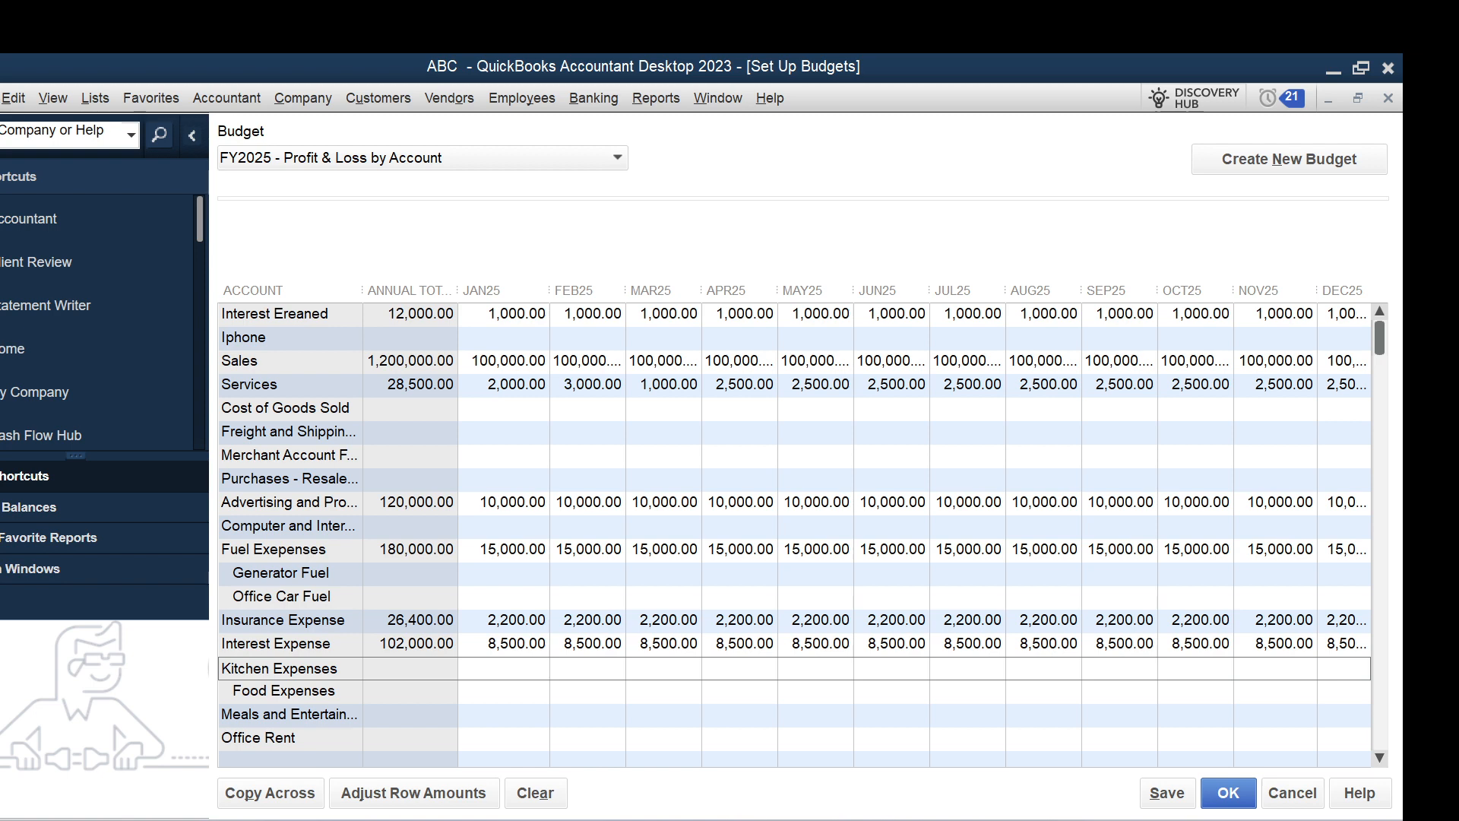
text(25000)
click(270, 793)
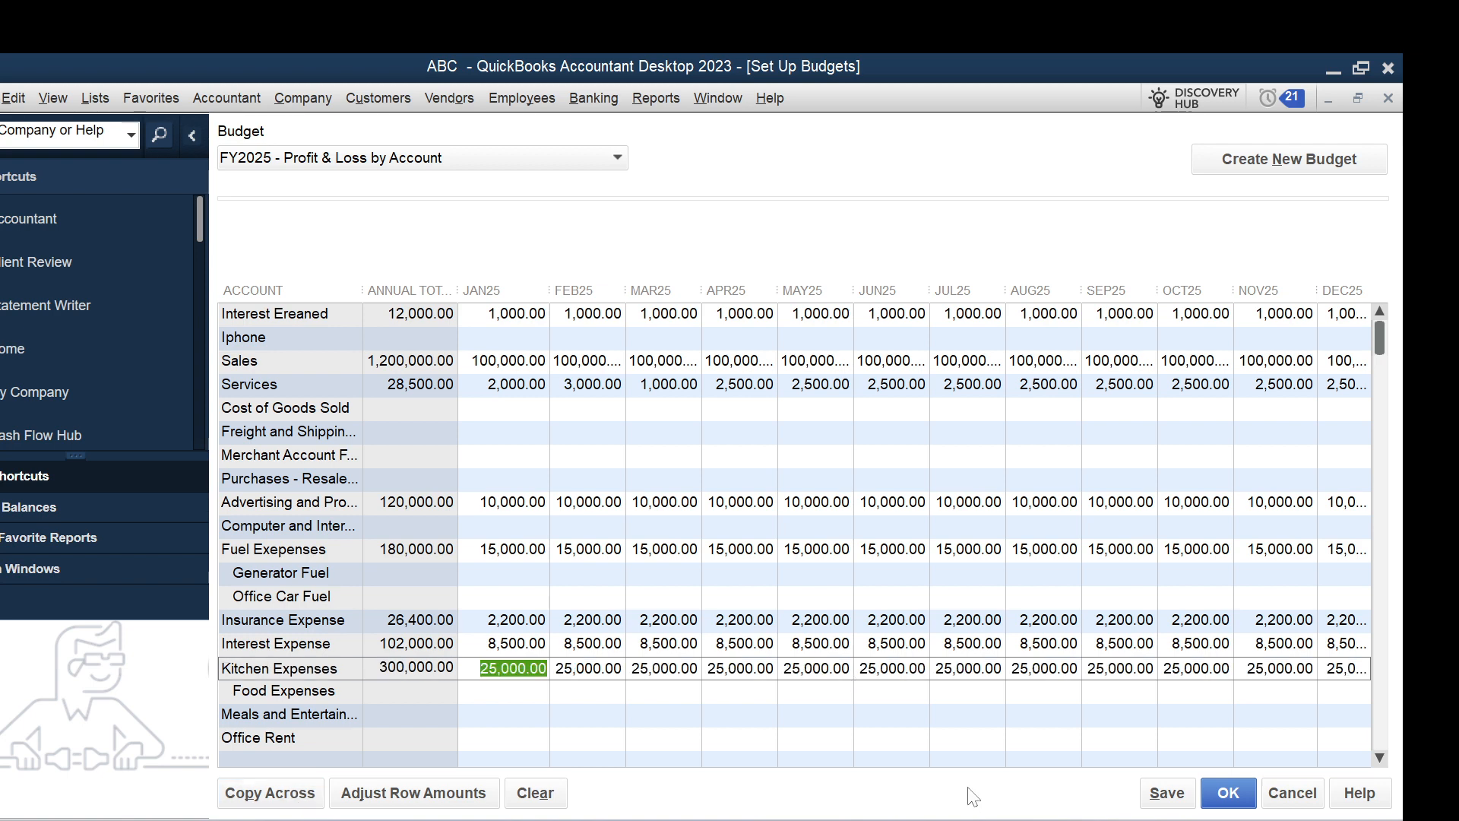
click(1167, 795)
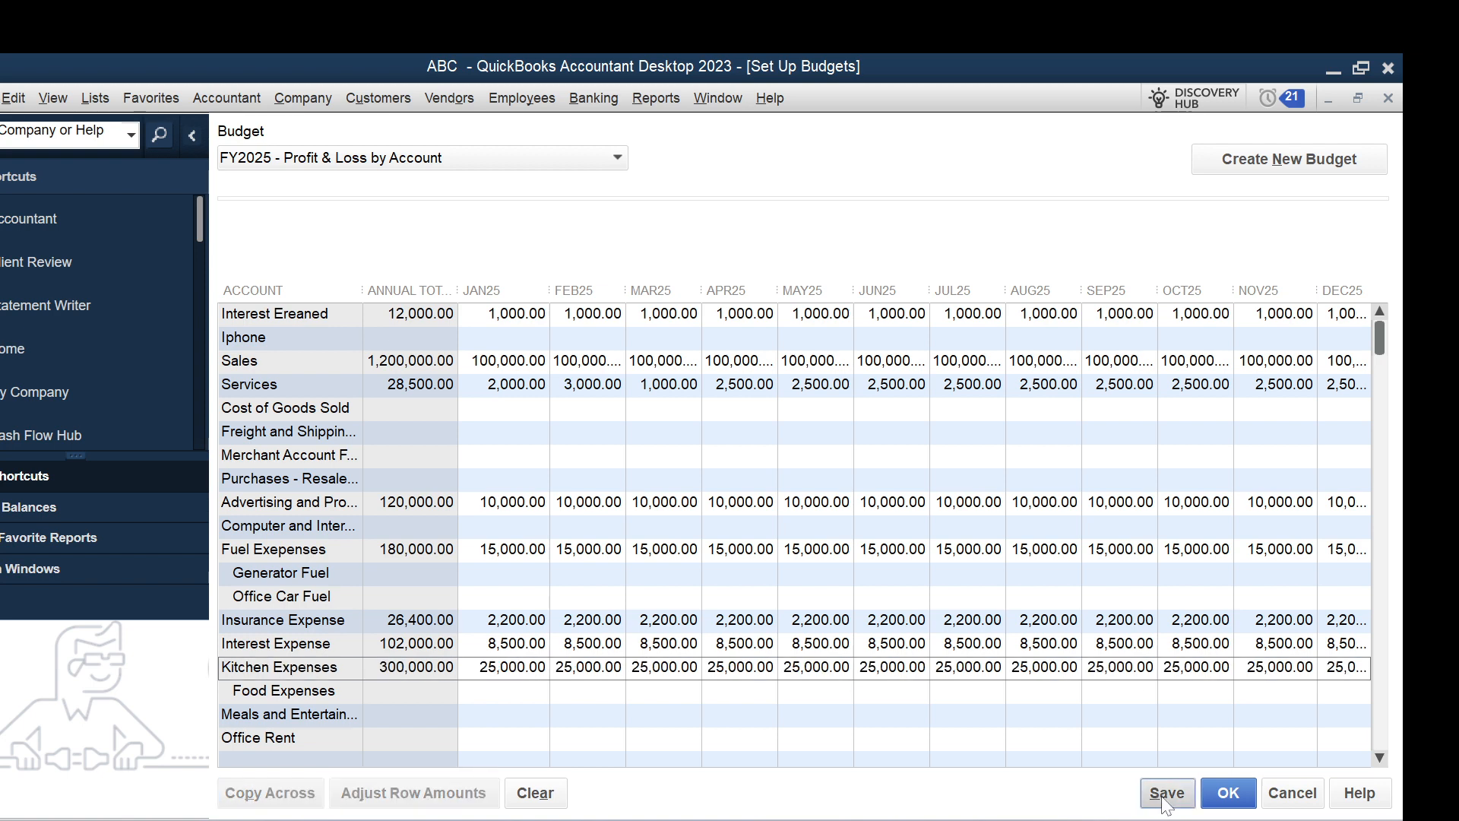
click(1226, 794)
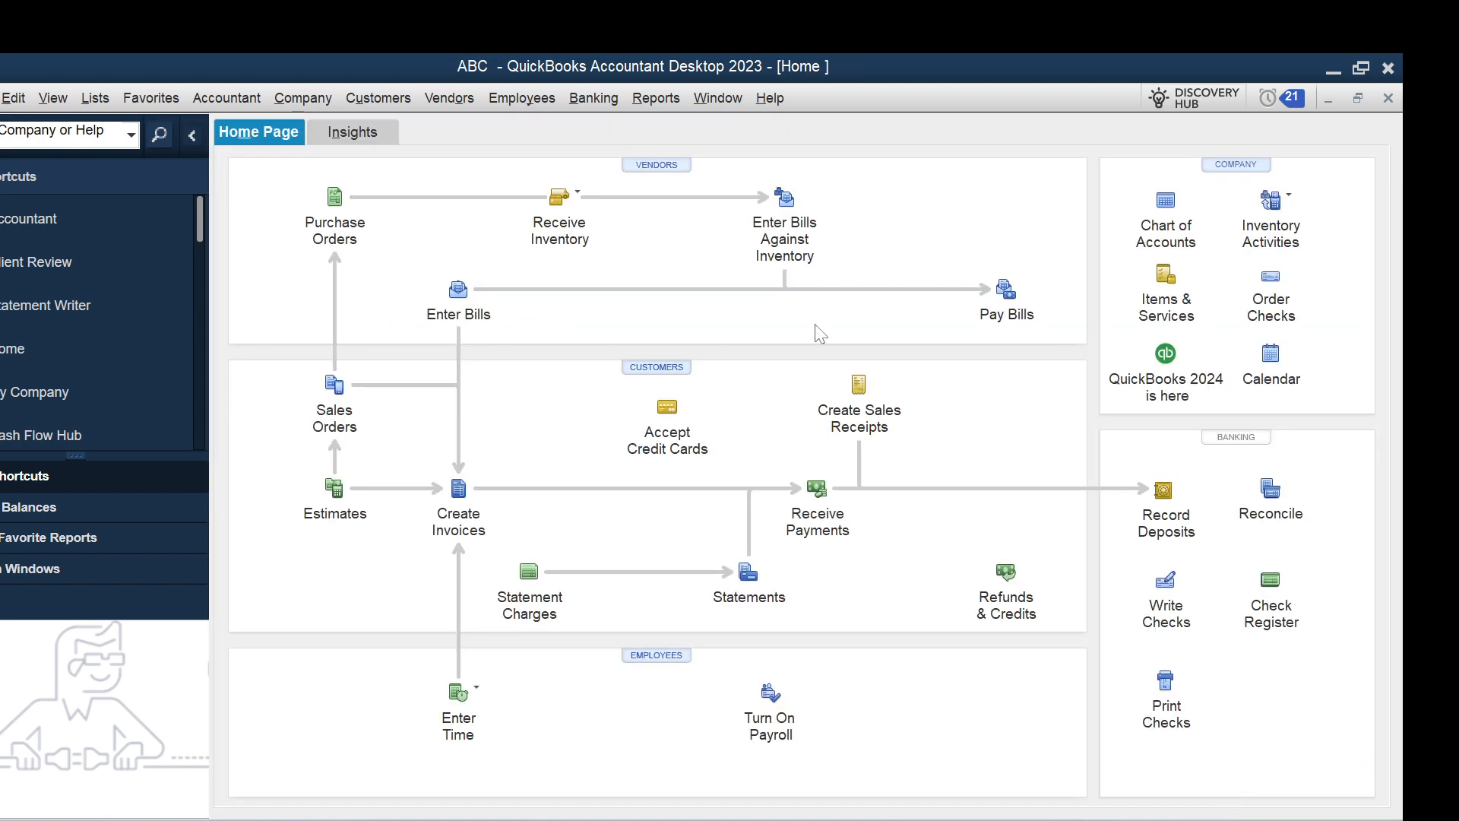
- Generate the Budget Overview report for FY2025 - Profit & Loss by Account in the Account by Month layout, review it and close it
click(659, 98)
mouse_move(726, 508)
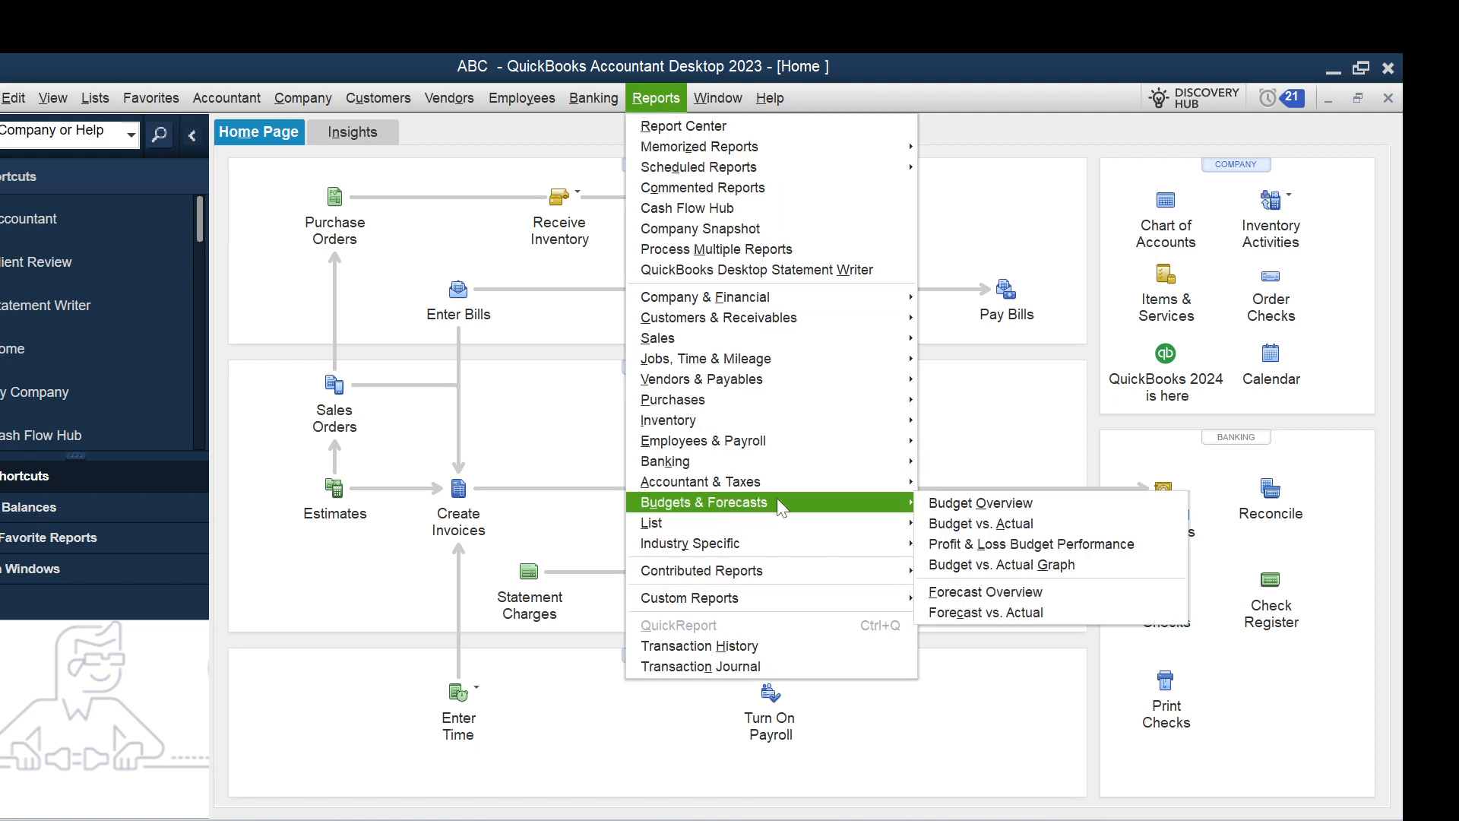
click(950, 504)
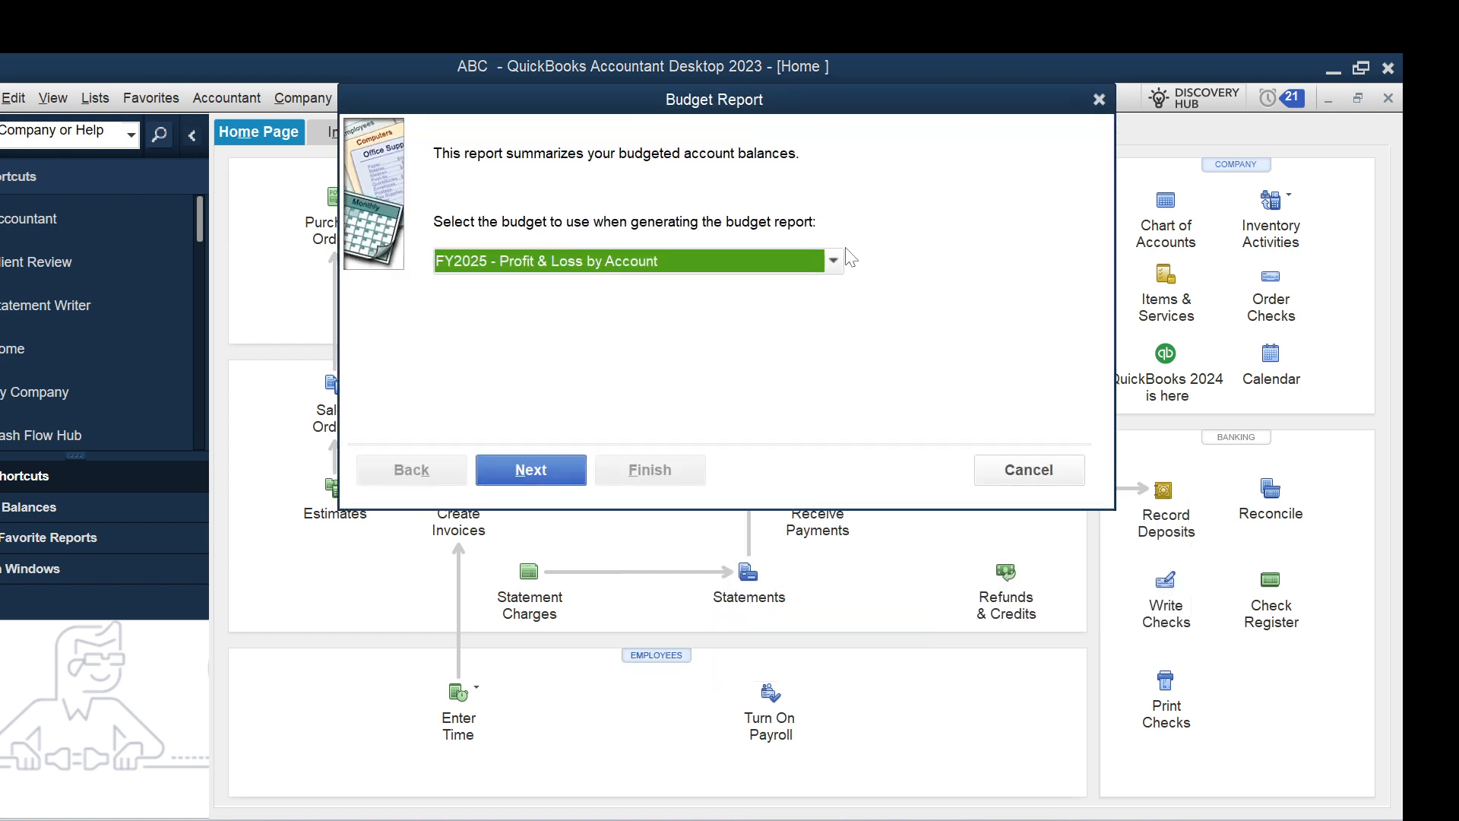
click(833, 262)
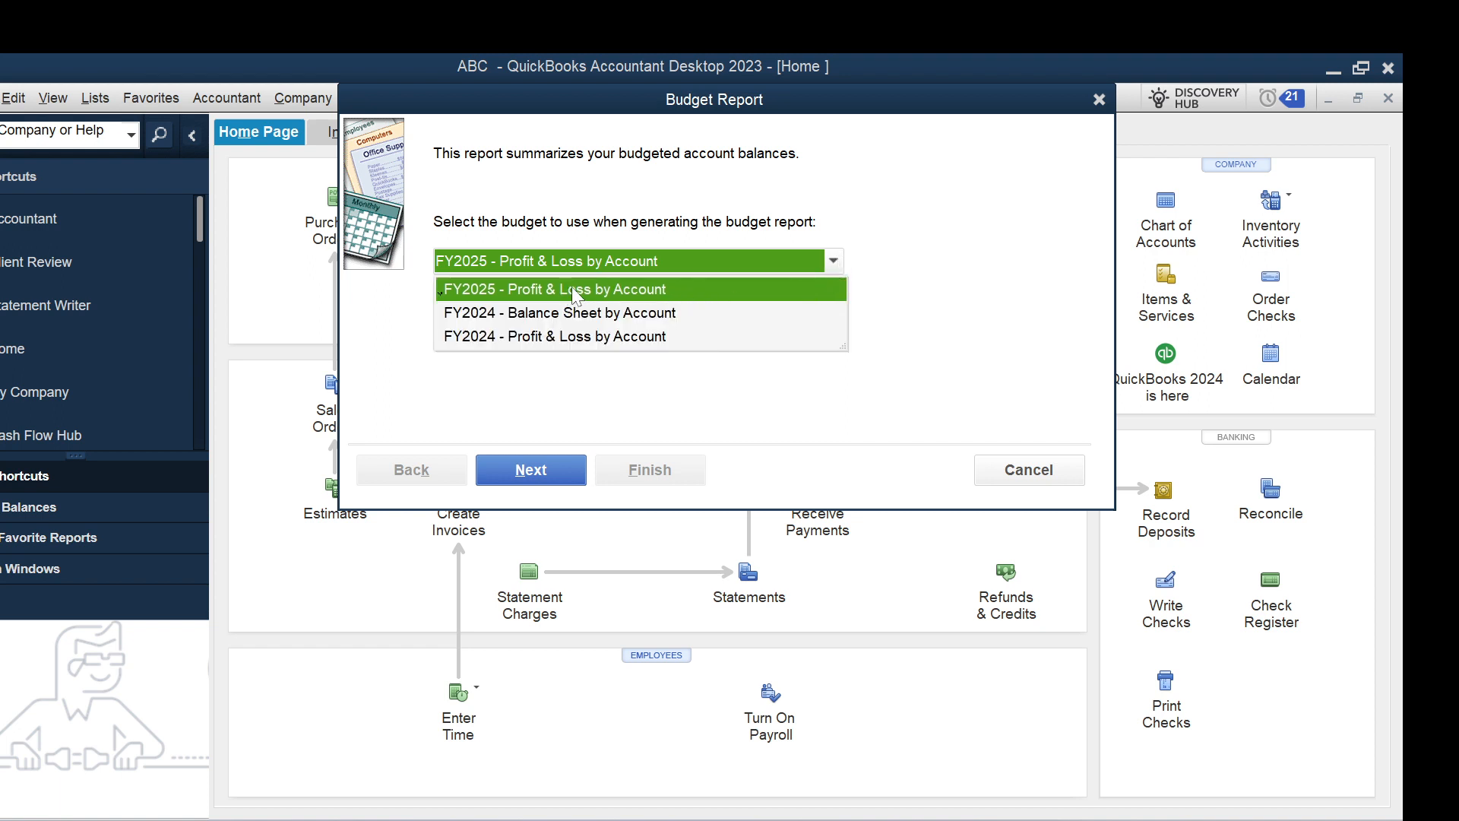
click(743, 290)
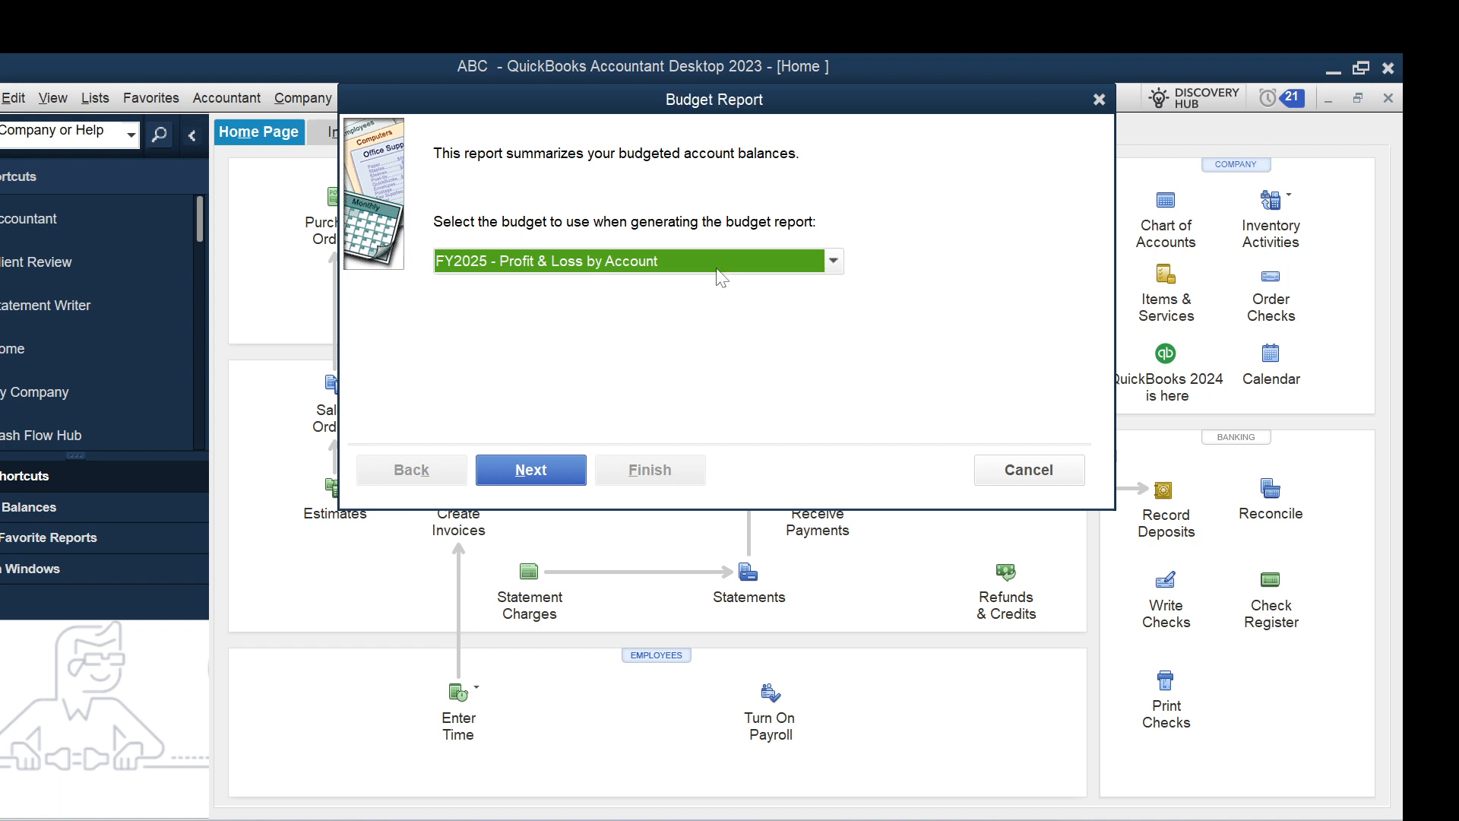
click(545, 467)
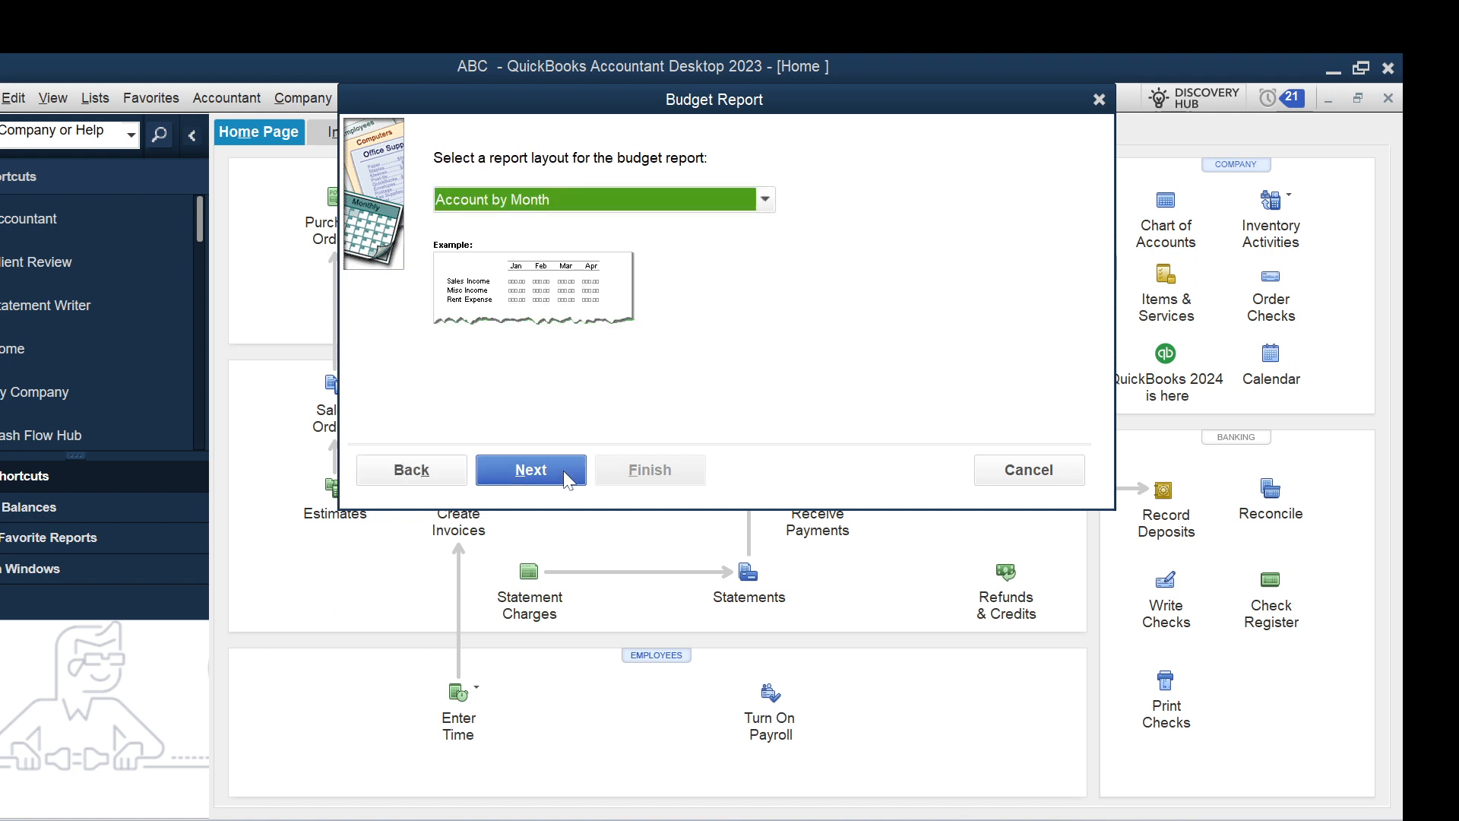
click(564, 476)
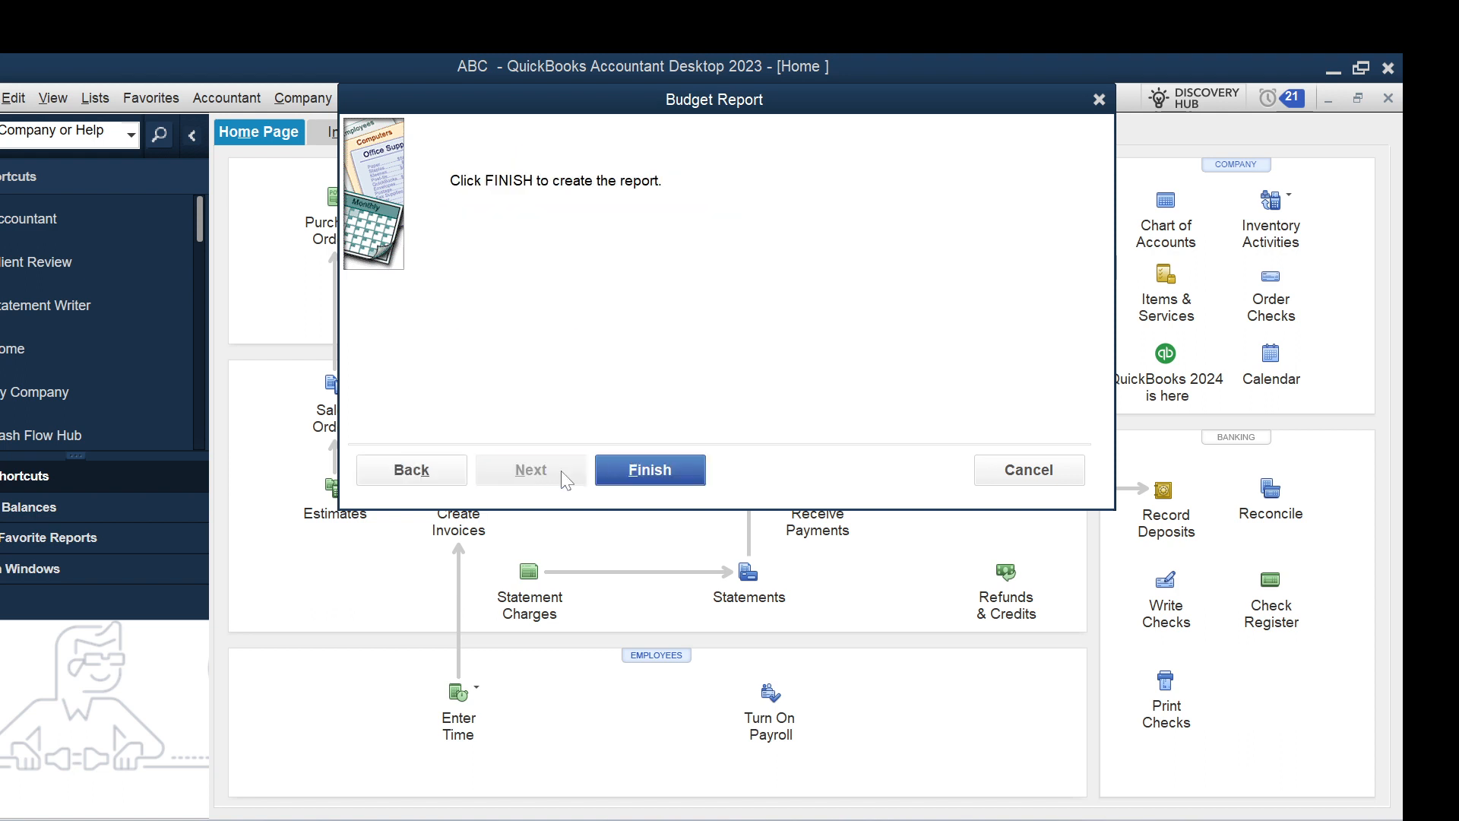
click(631, 468)
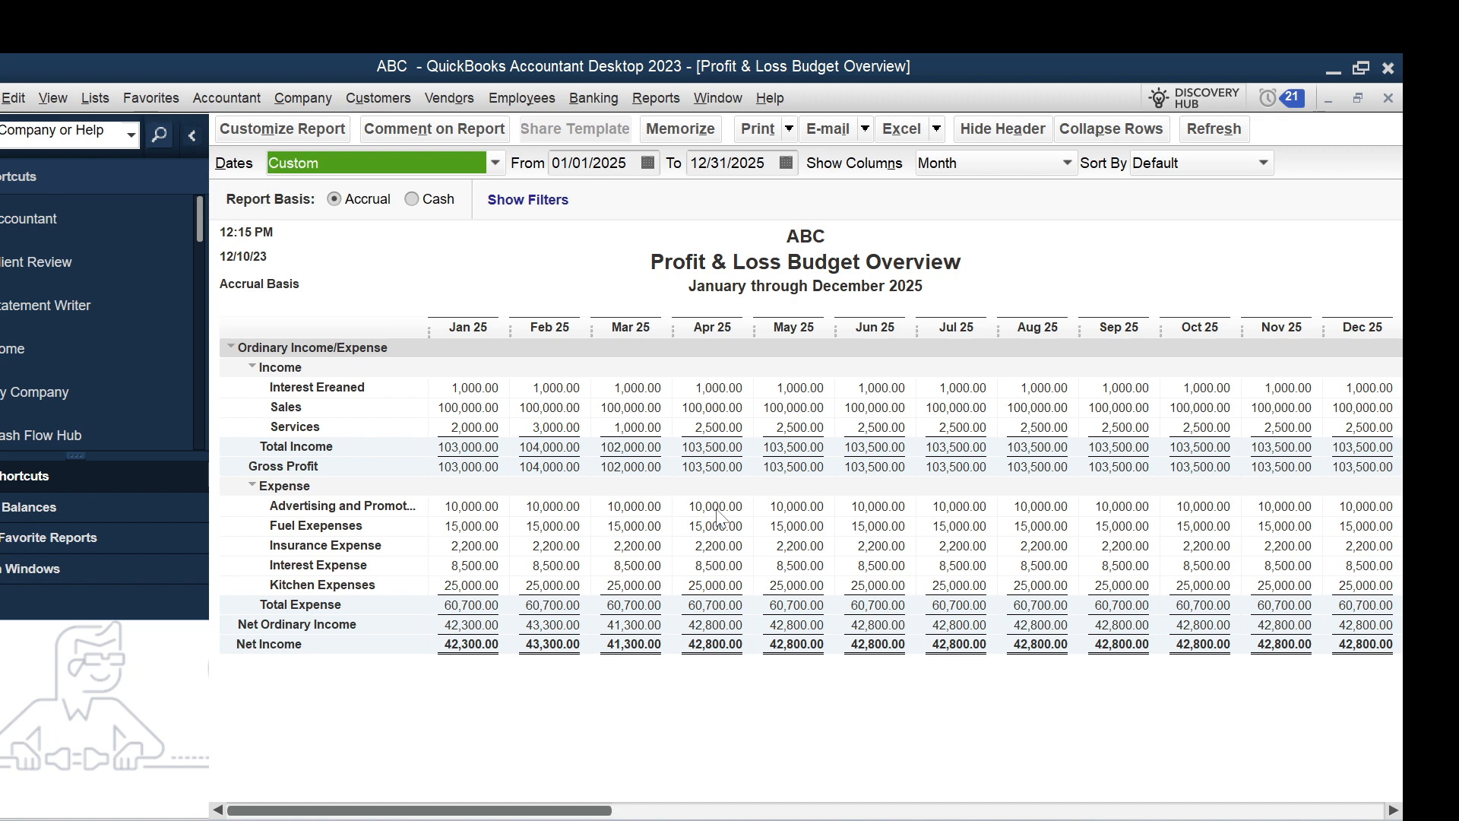
click(1388, 99)
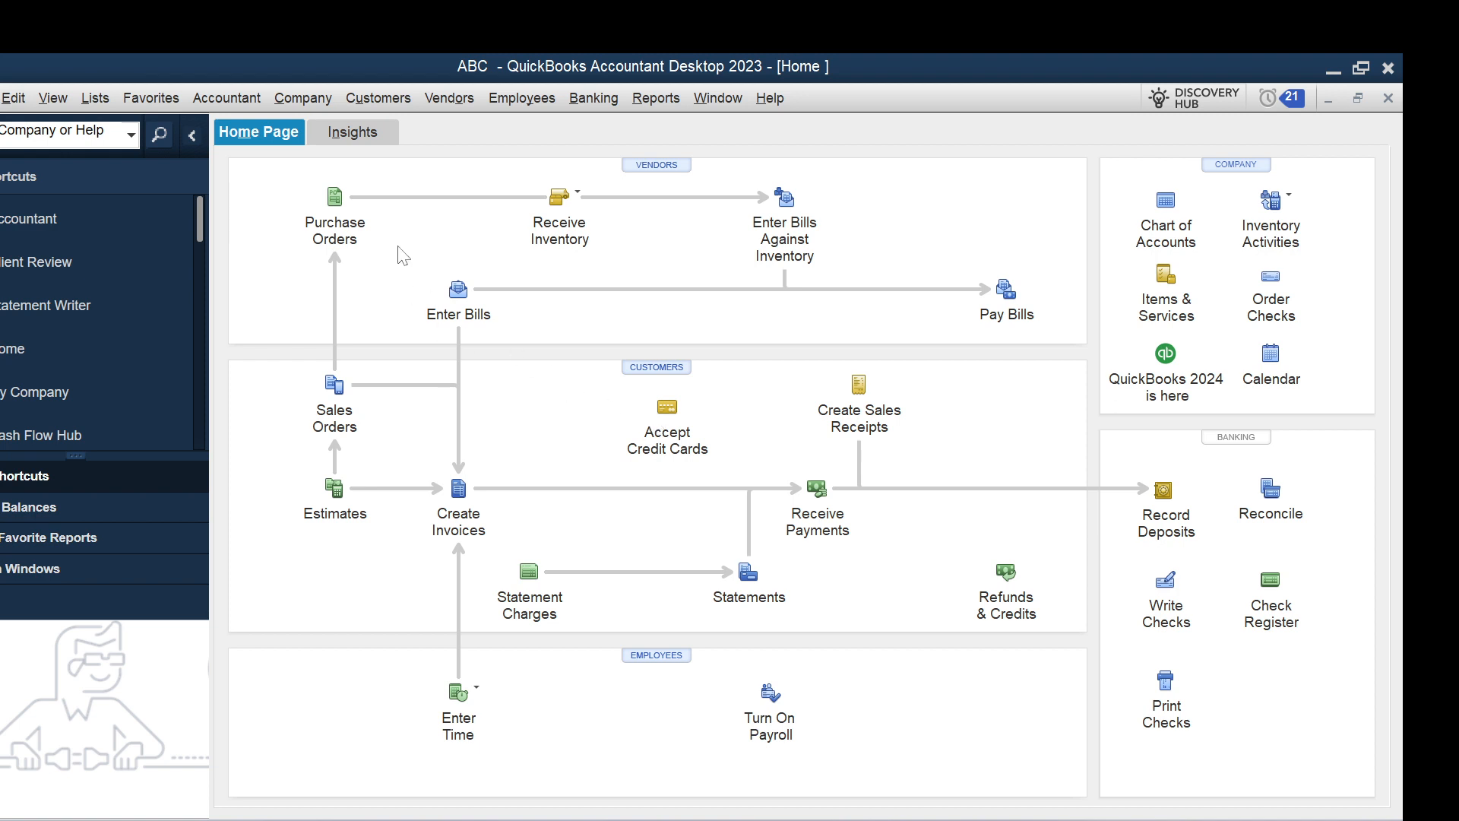
- Create a new Balance Sheet budget for the year 2025 from the company's budget setup
click(300, 98)
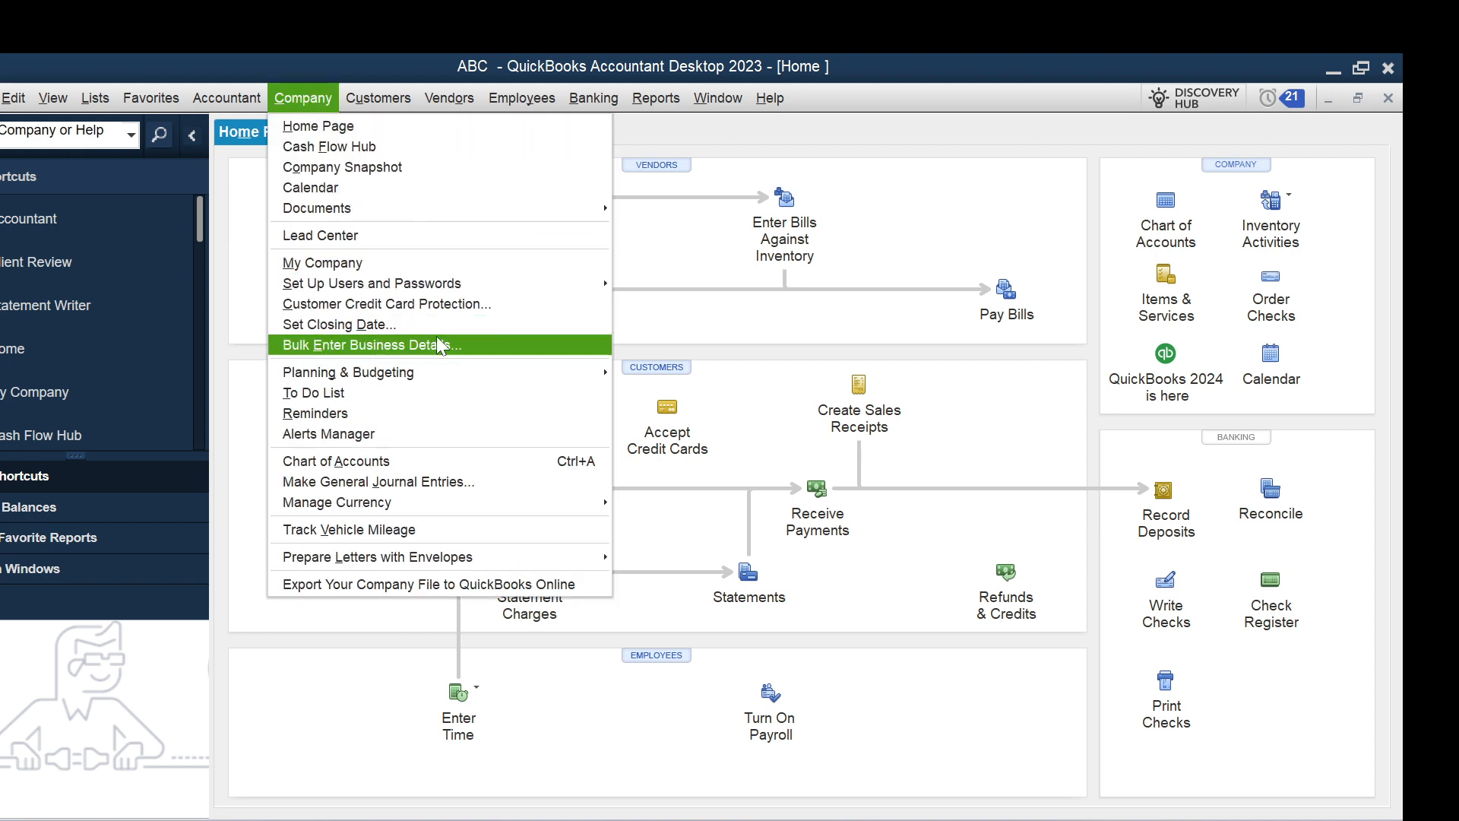
mouse_move(498, 380)
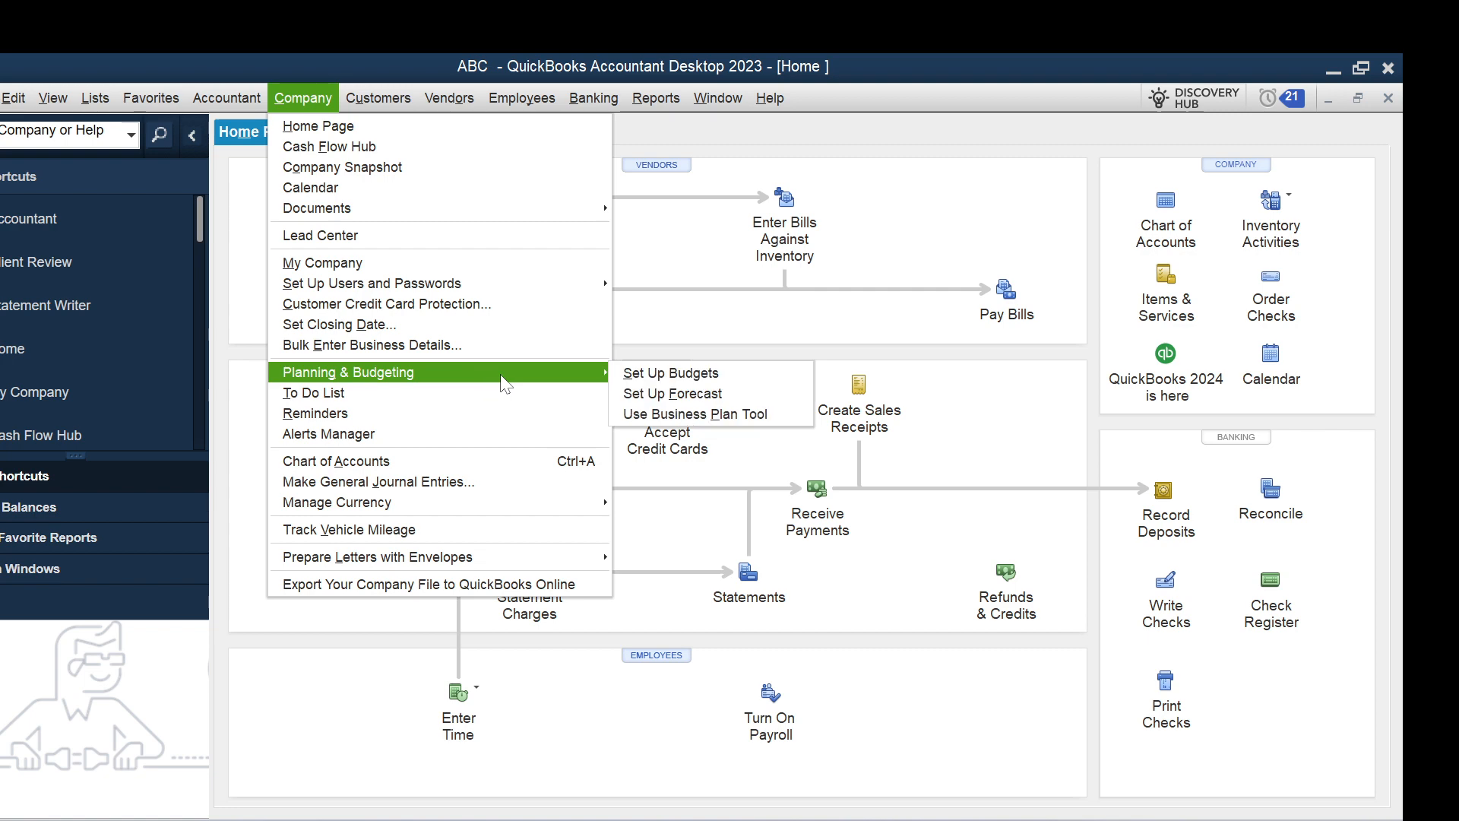
click(654, 373)
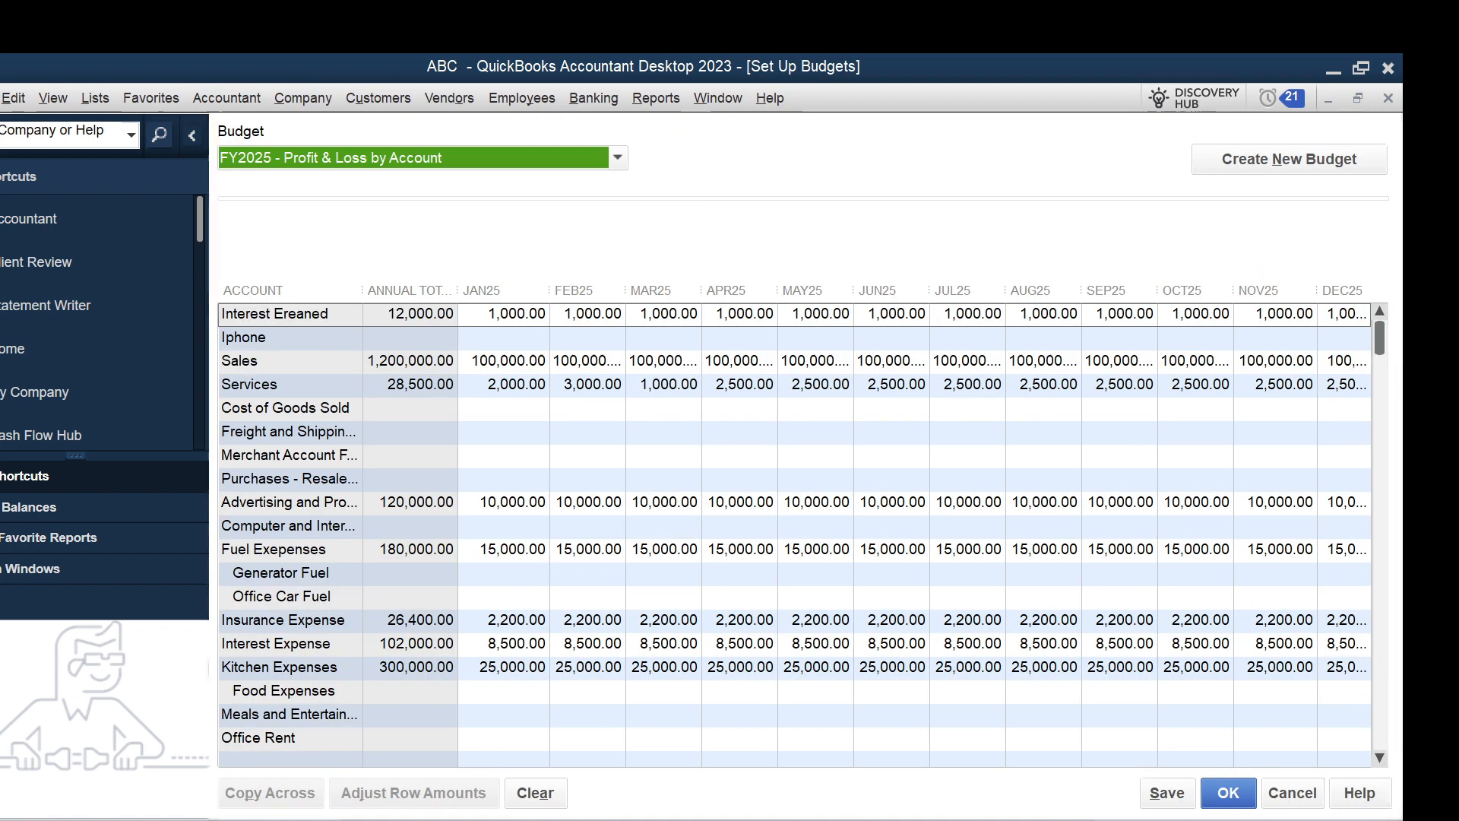
click(1208, 177)
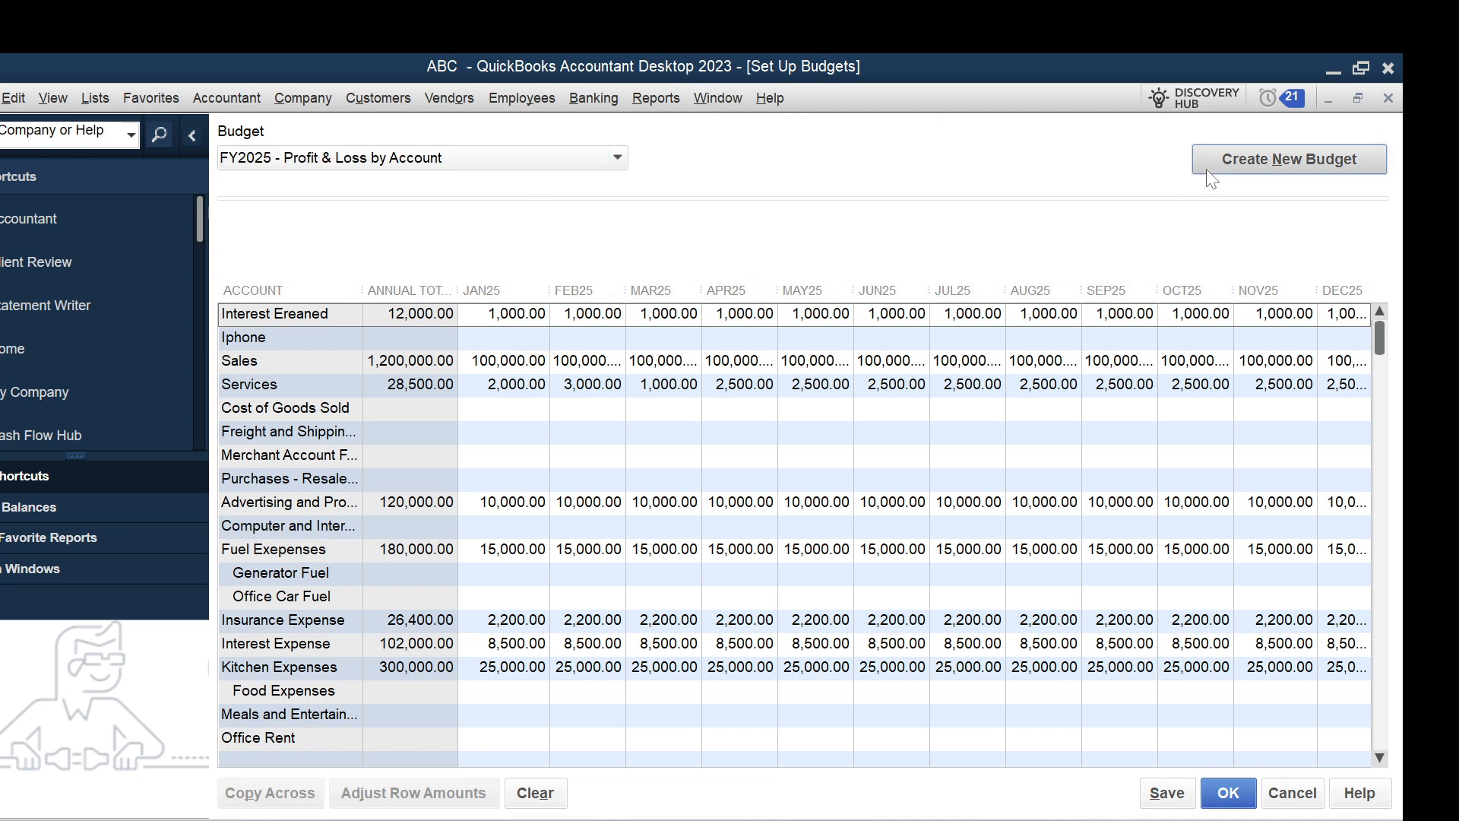
click(488, 352)
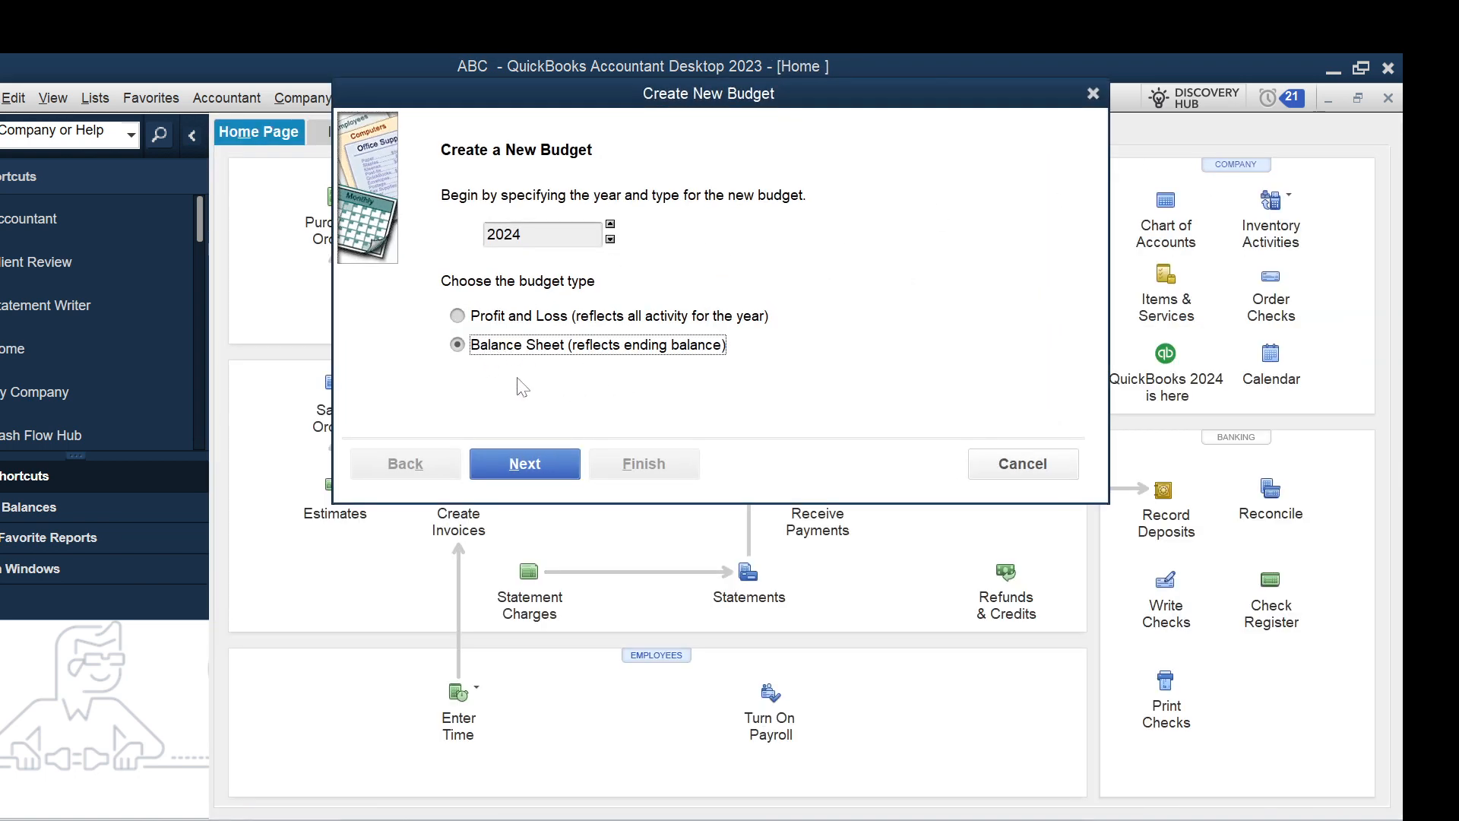
click(611, 224)
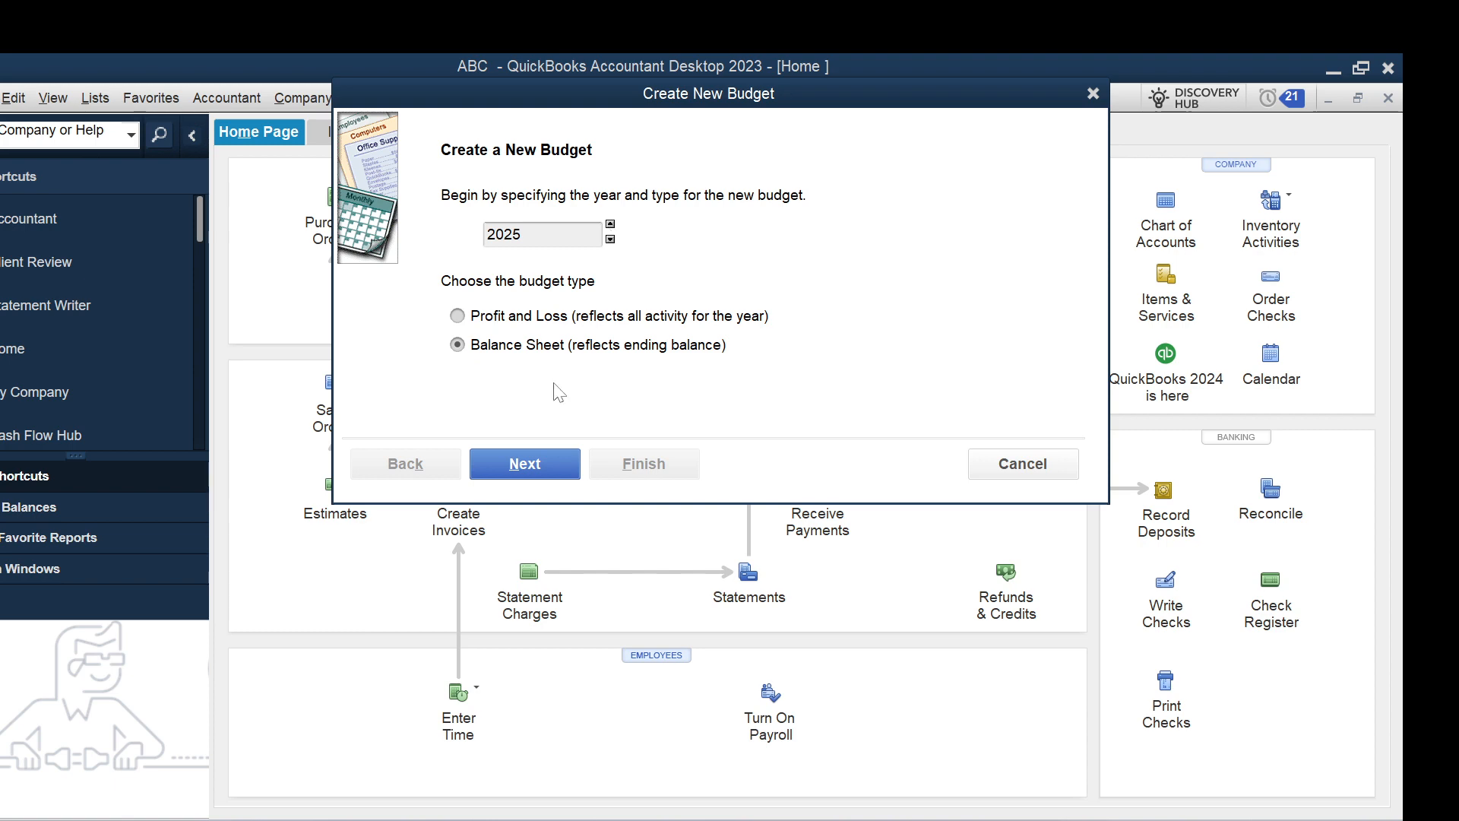
click(530, 464)
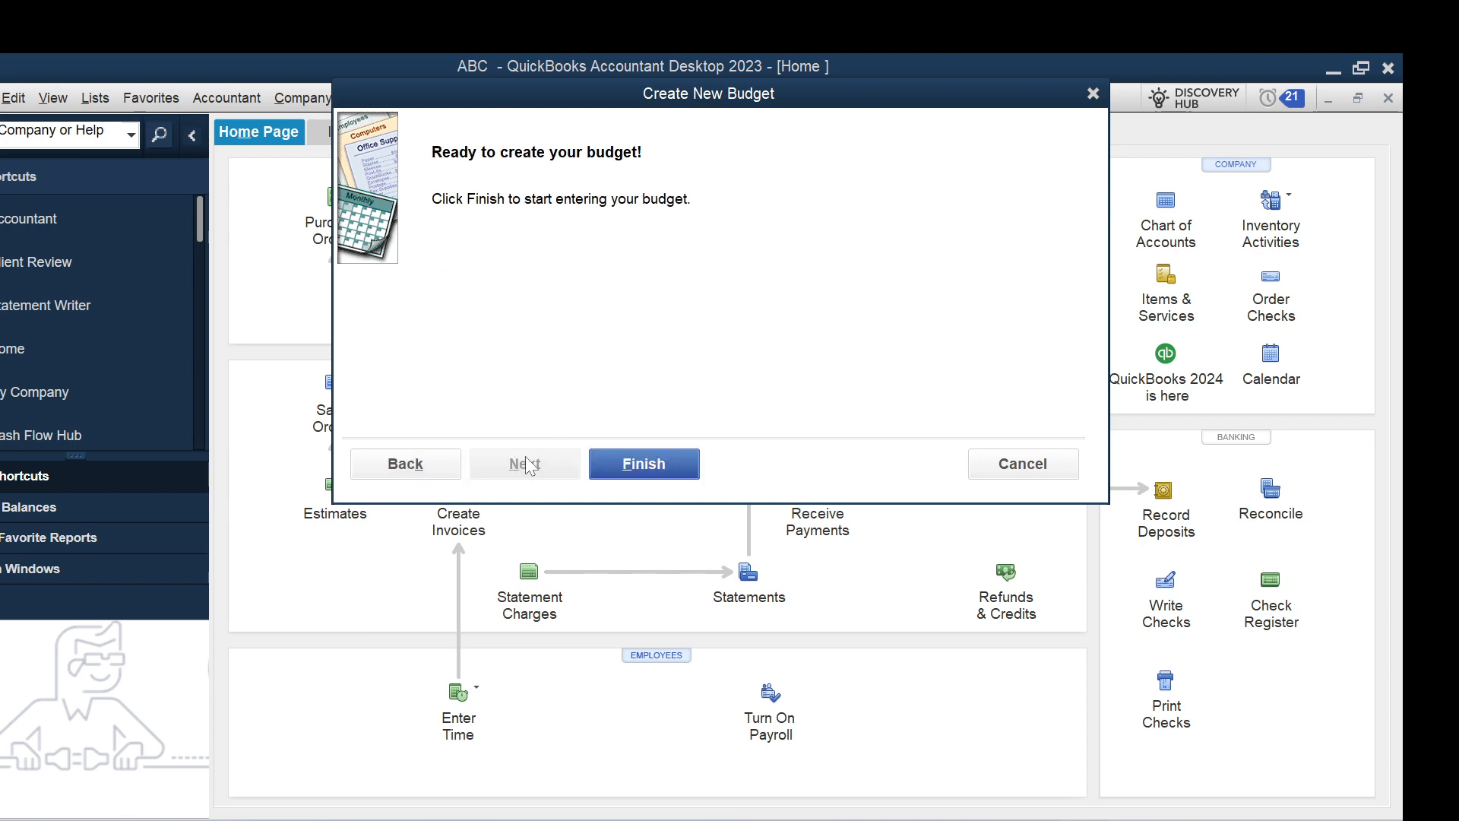
click(641, 465)
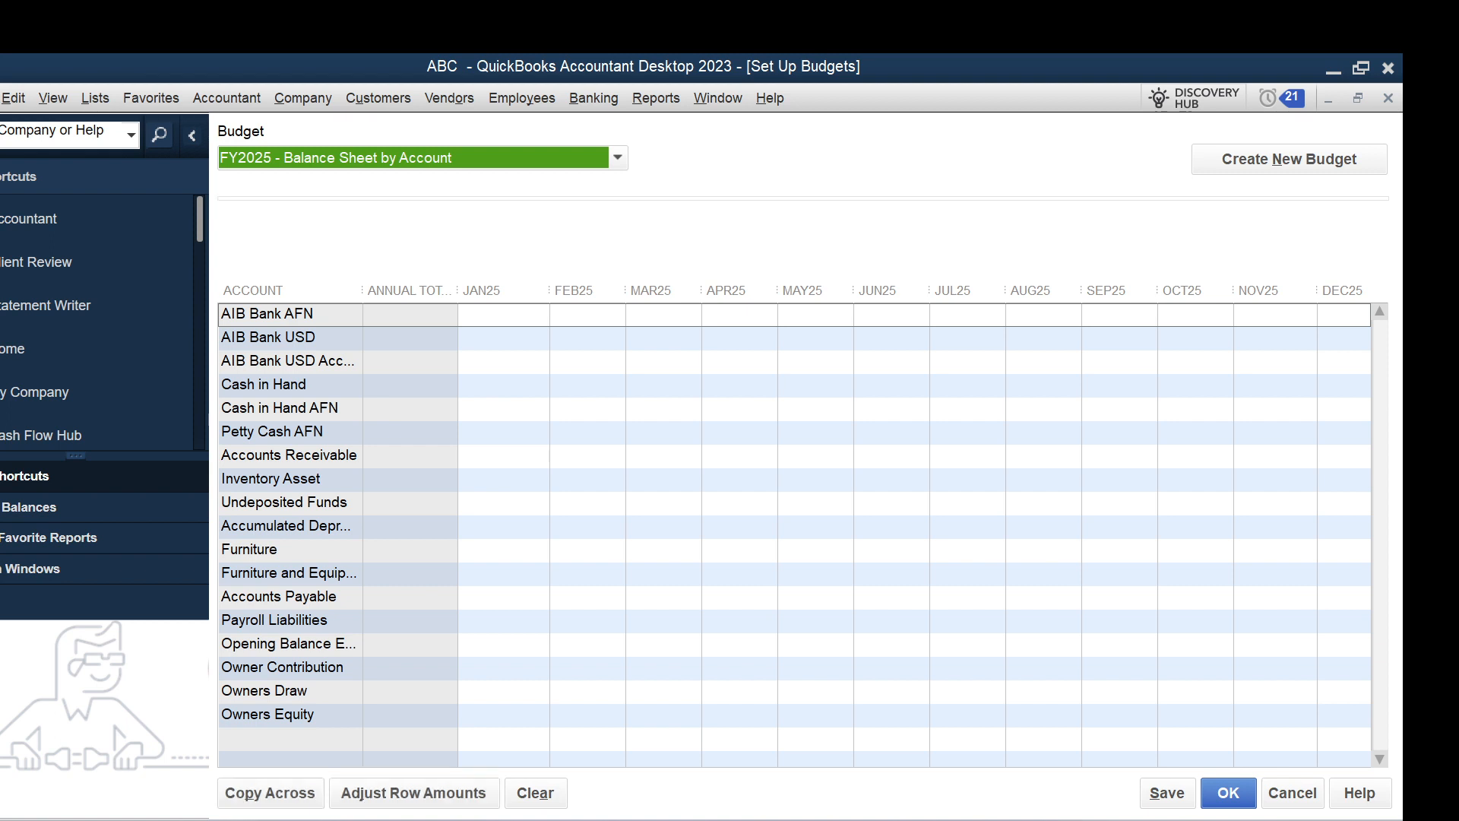
- Budget 50,000 for Petty Cash AFN in January and copy it across the whole year
click(547, 432)
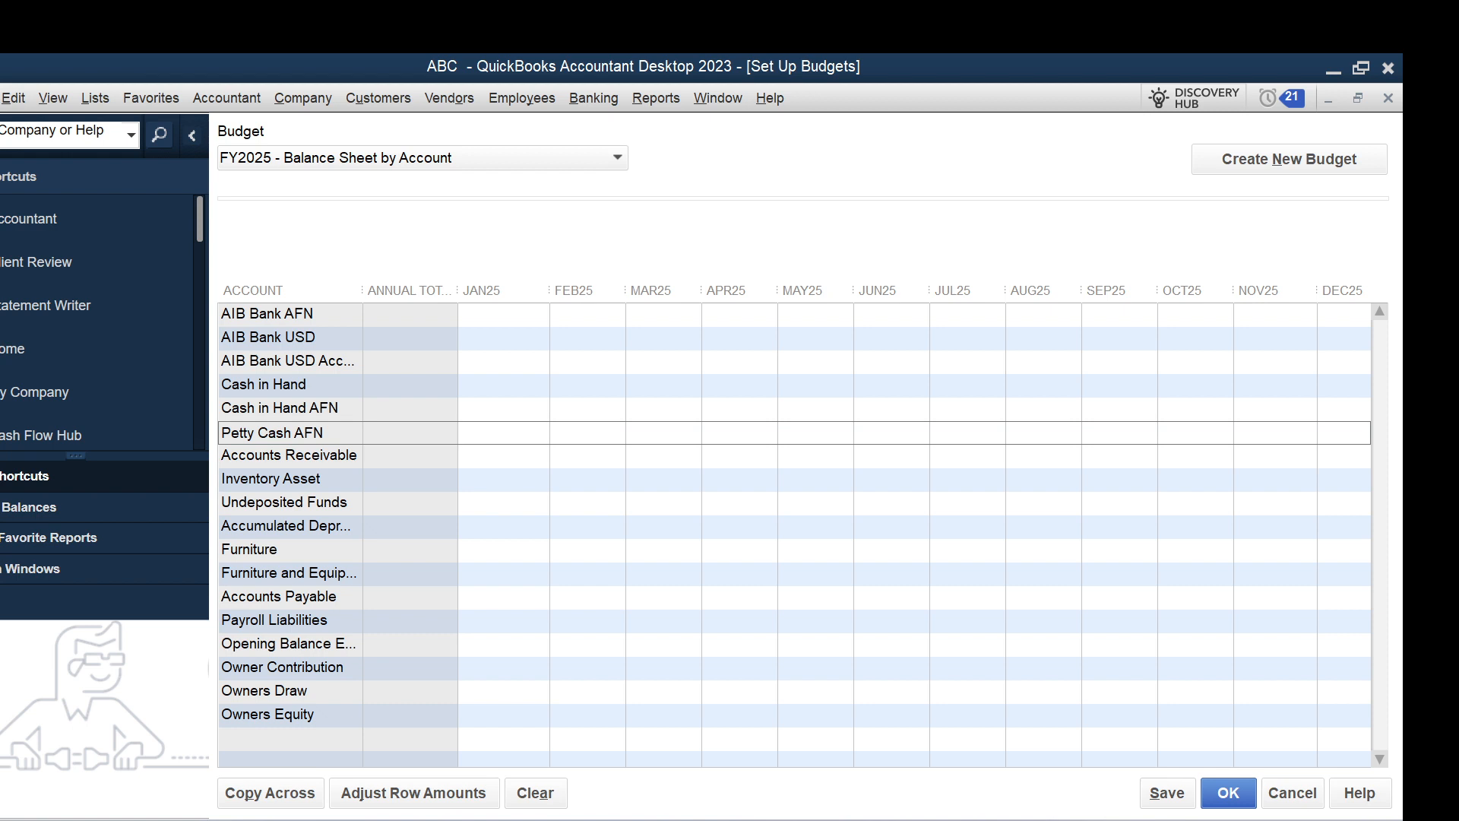
text(50000)
click(270, 793)
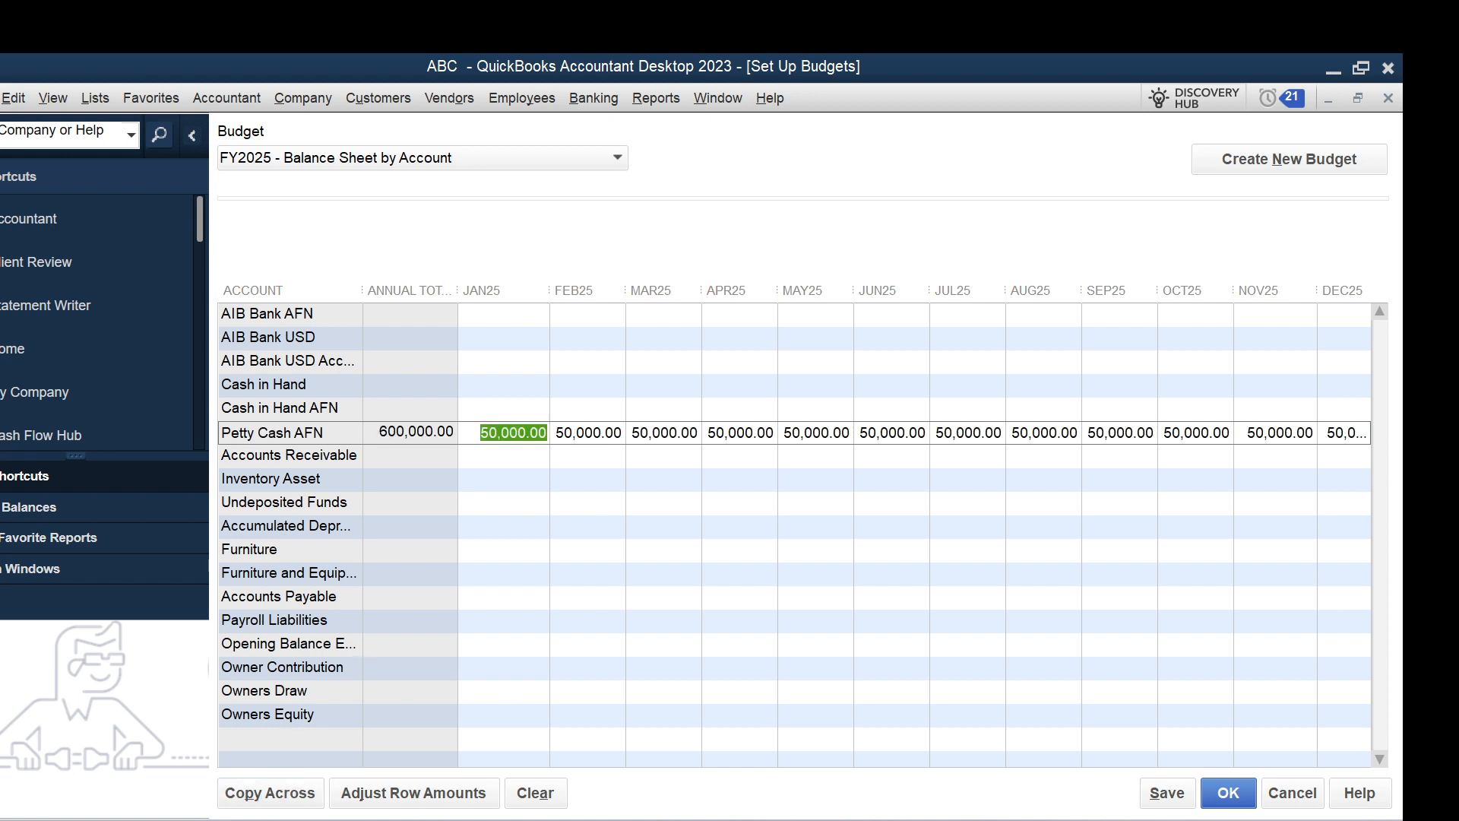
- Set the January Inventory Asset budget to 500,000 and copy it across through December
click(508, 479)
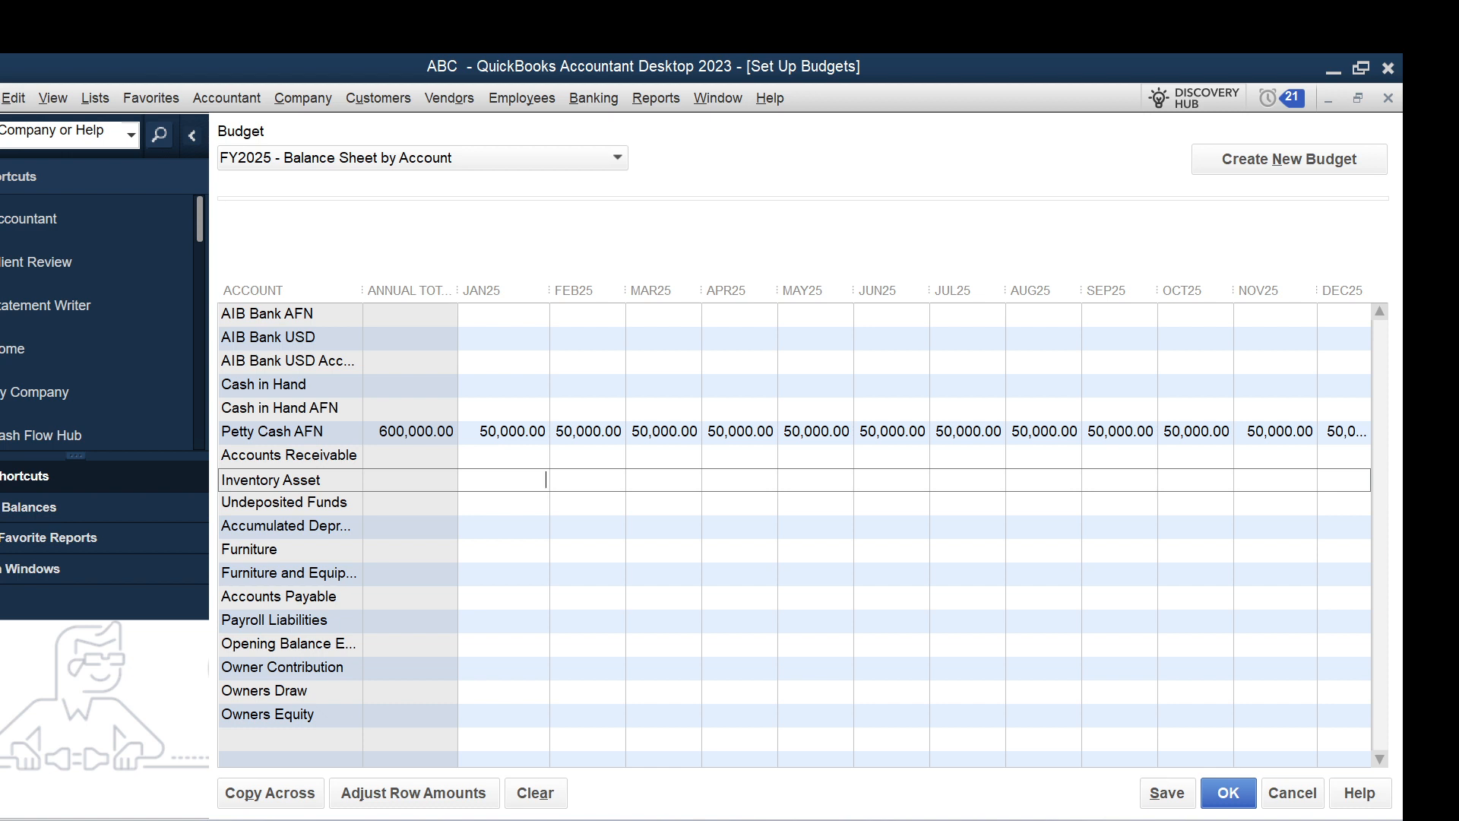
text(500000)
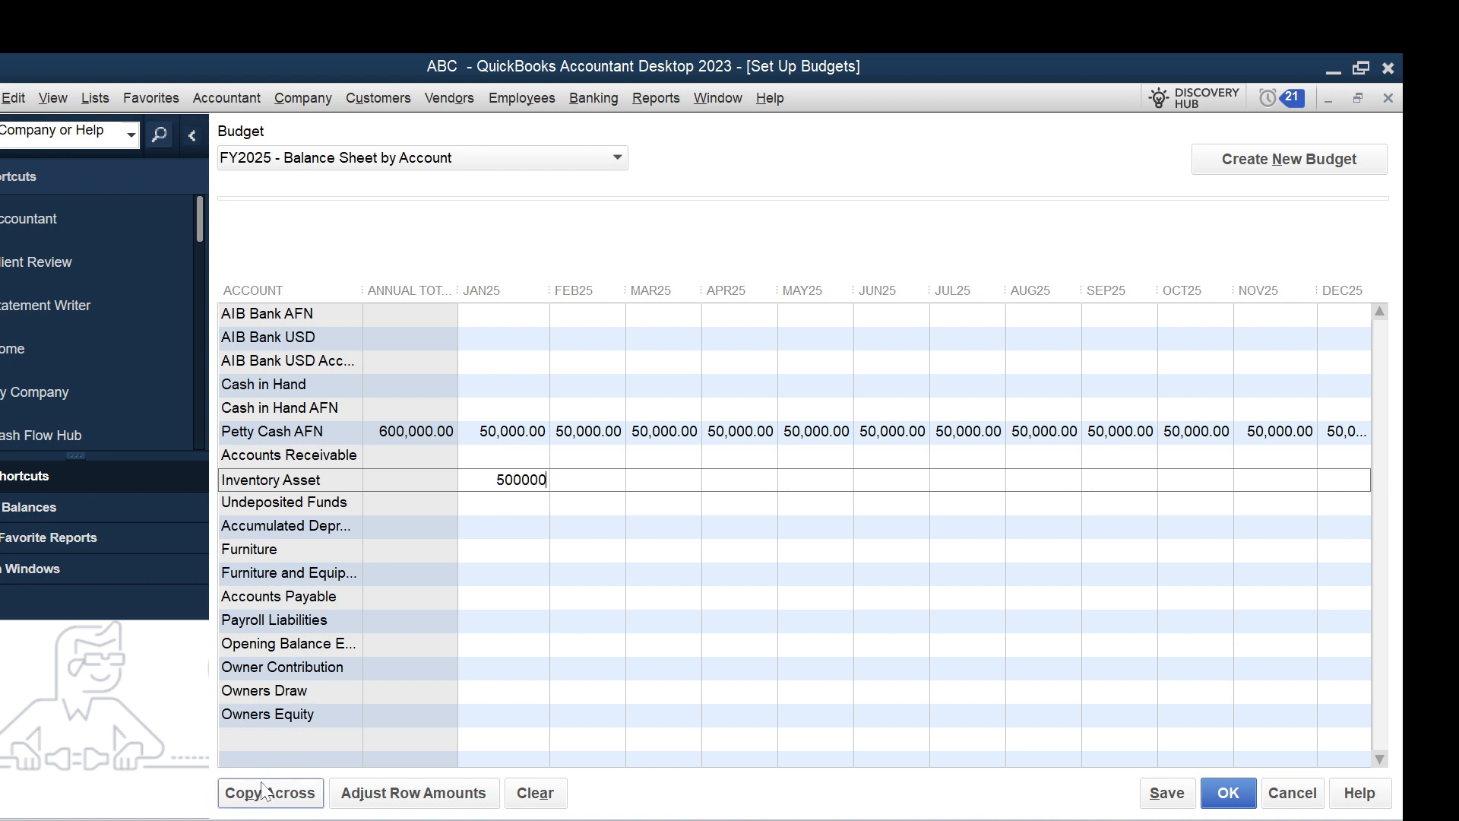
click(247, 800)
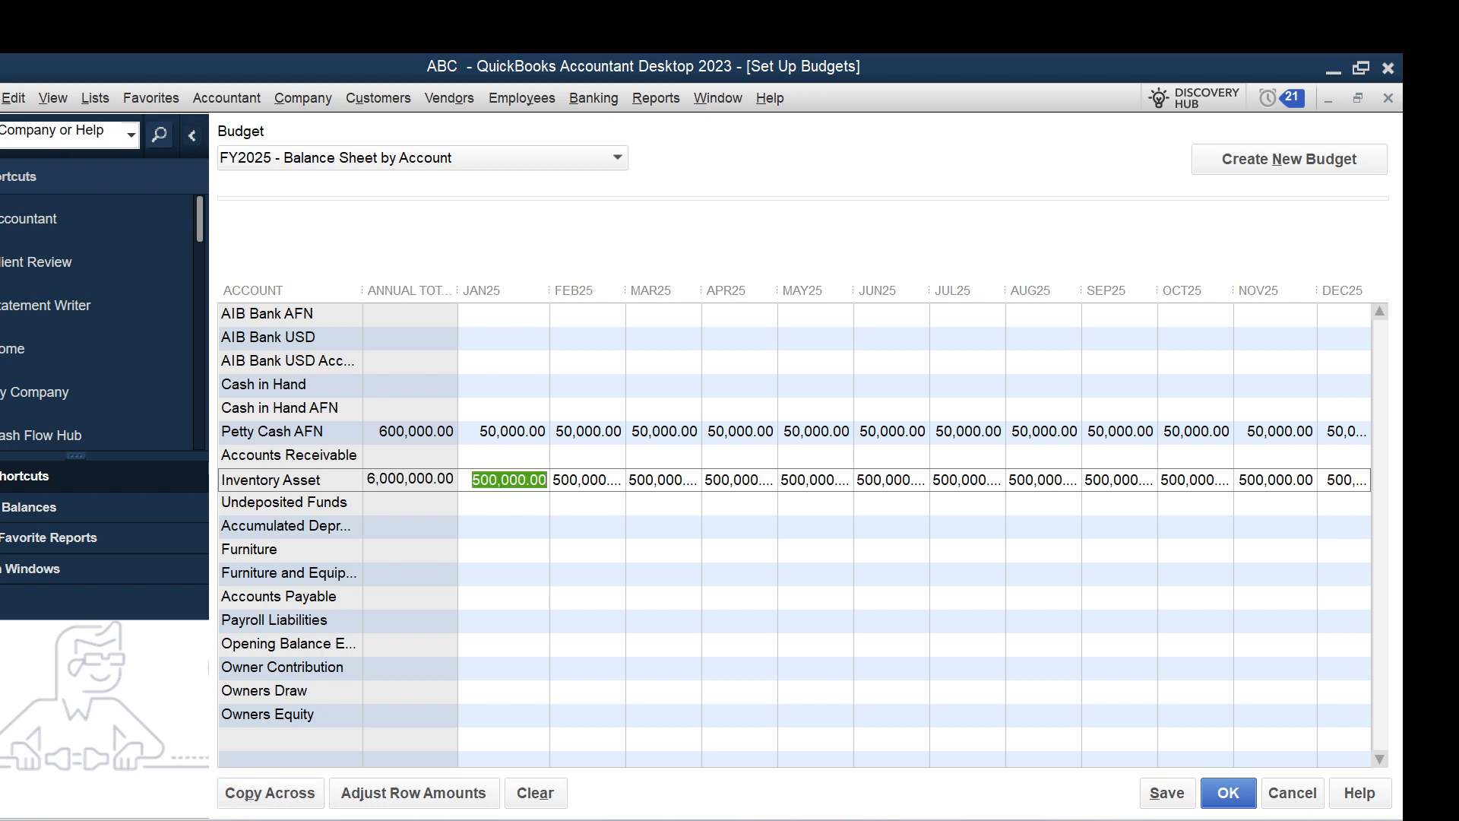
- Budget 500,000 for the Furniture account in January and 300,000 in February
click(503, 550)
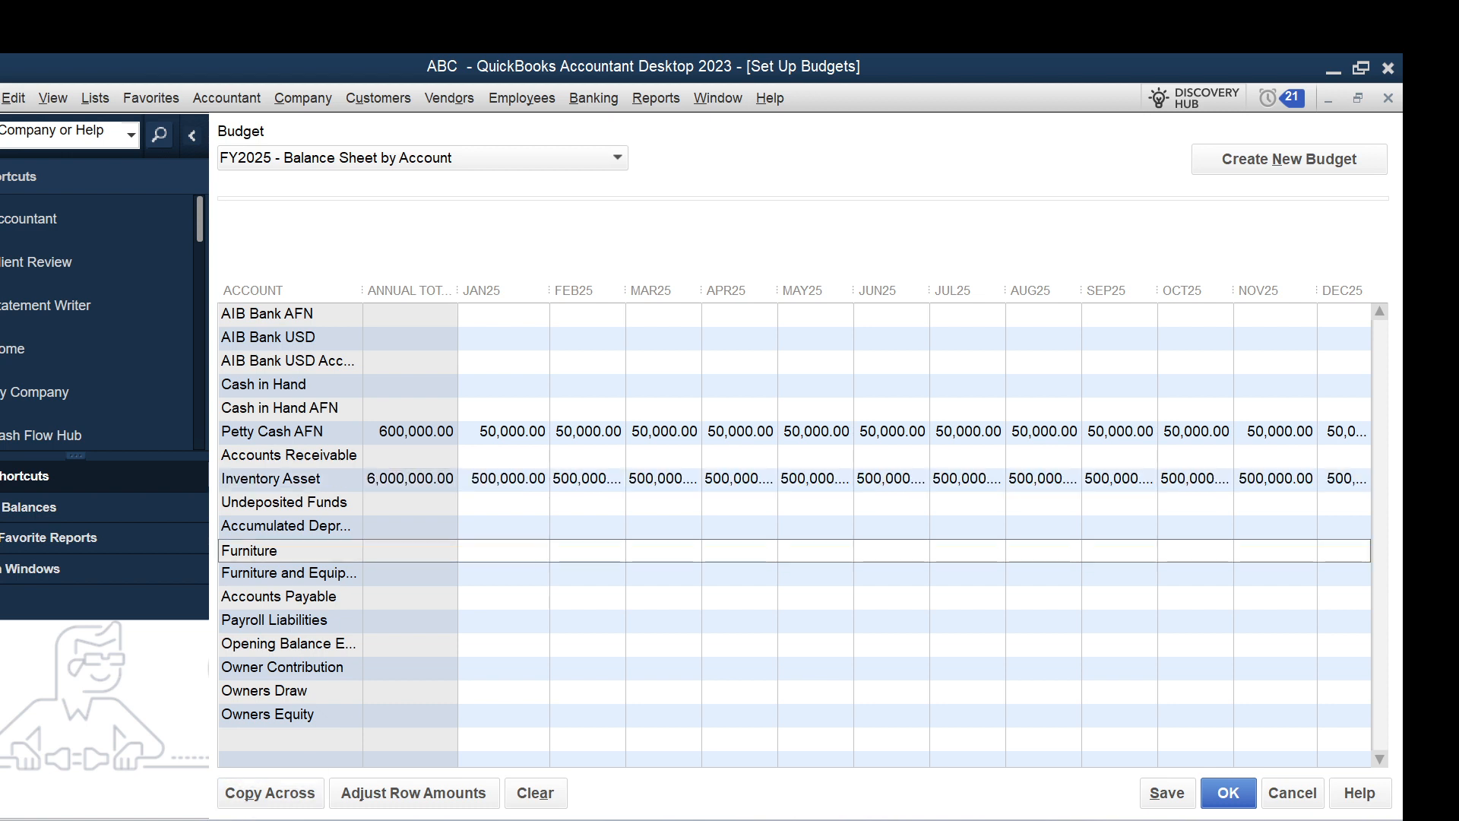
text(3000)
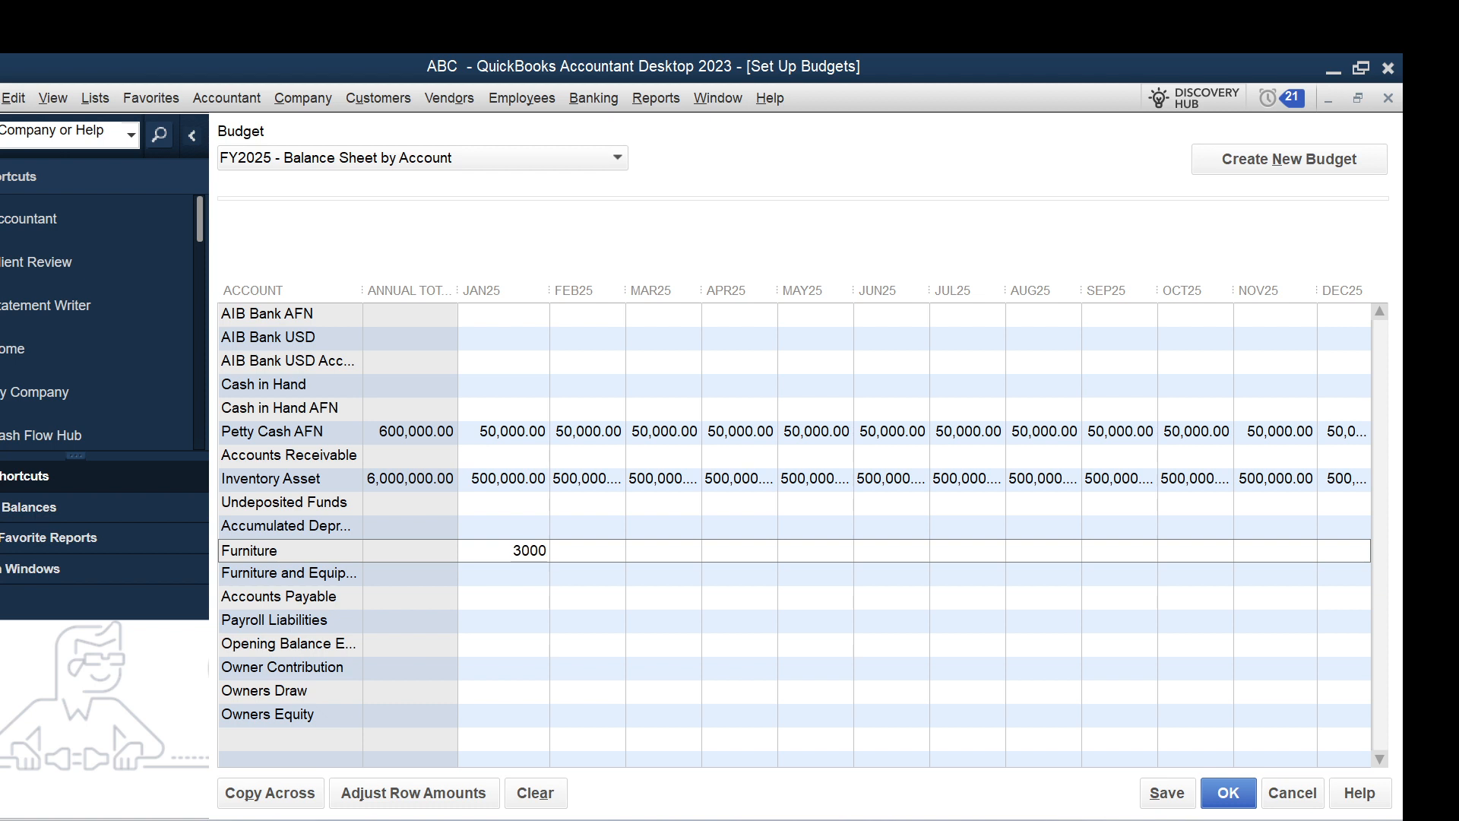
key(BackSpace)
key(BackSpace)
key(BackSpace)
key(BackSpace)
text(5)
text(9)
key(BackSpace)
text(00000)
key(Tab)
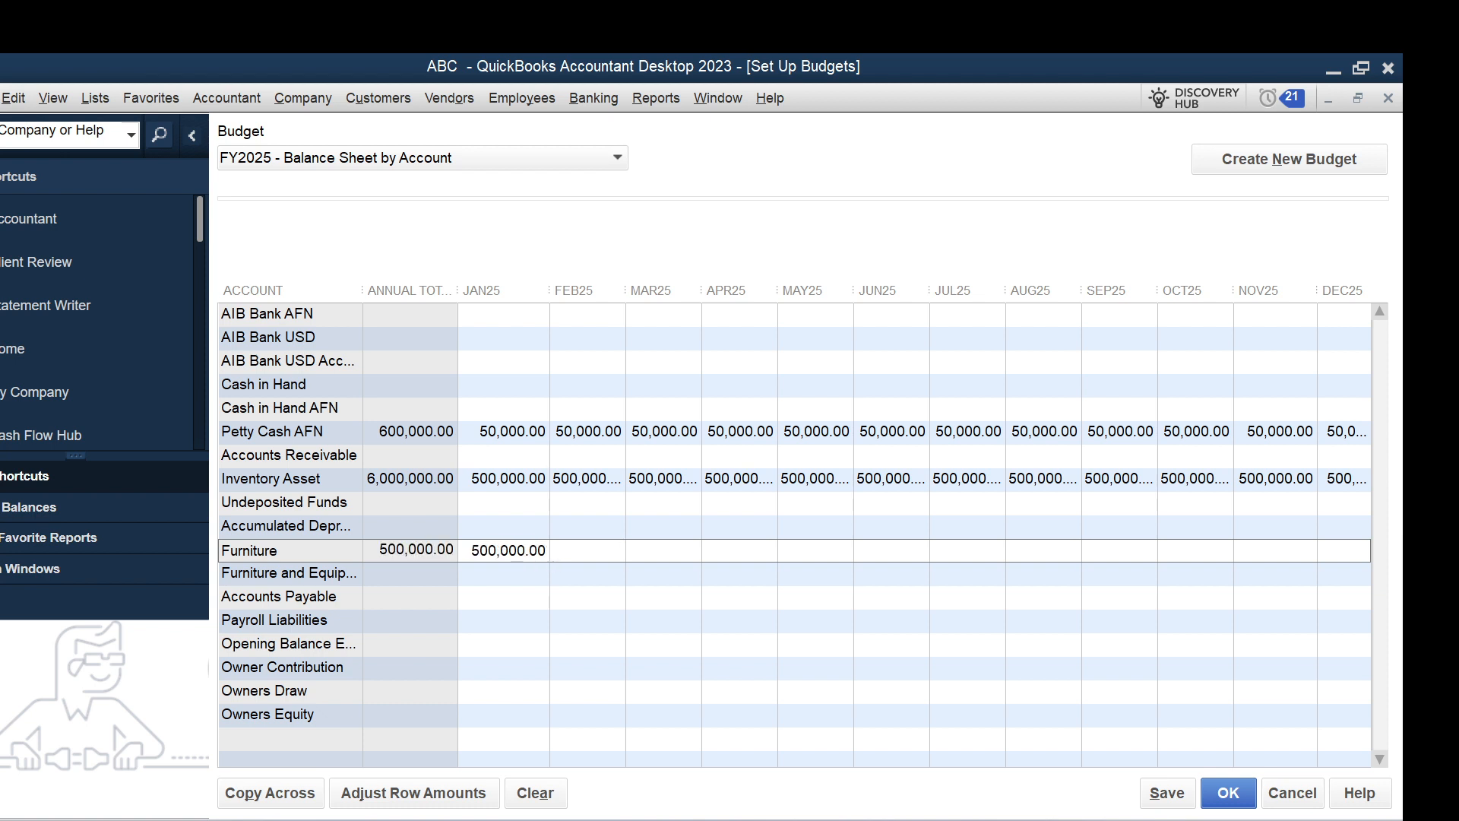
text(2)
key(BackSpace)
text(300000)
key(Tab)
- Set the March Furniture budget to 200,000, copy it across through December, and save and close the budget
text(200)
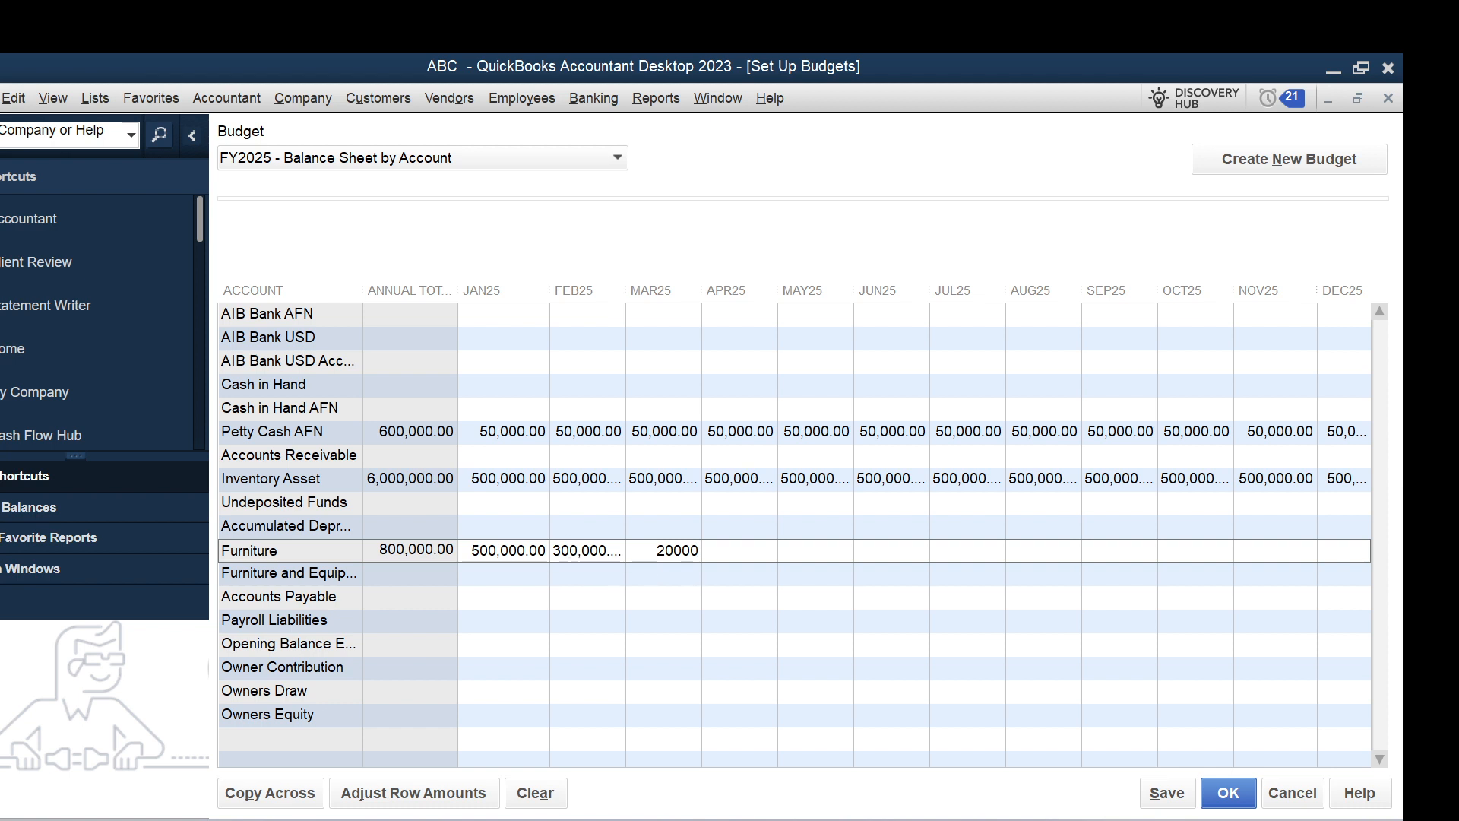
text(,000)
click(236, 794)
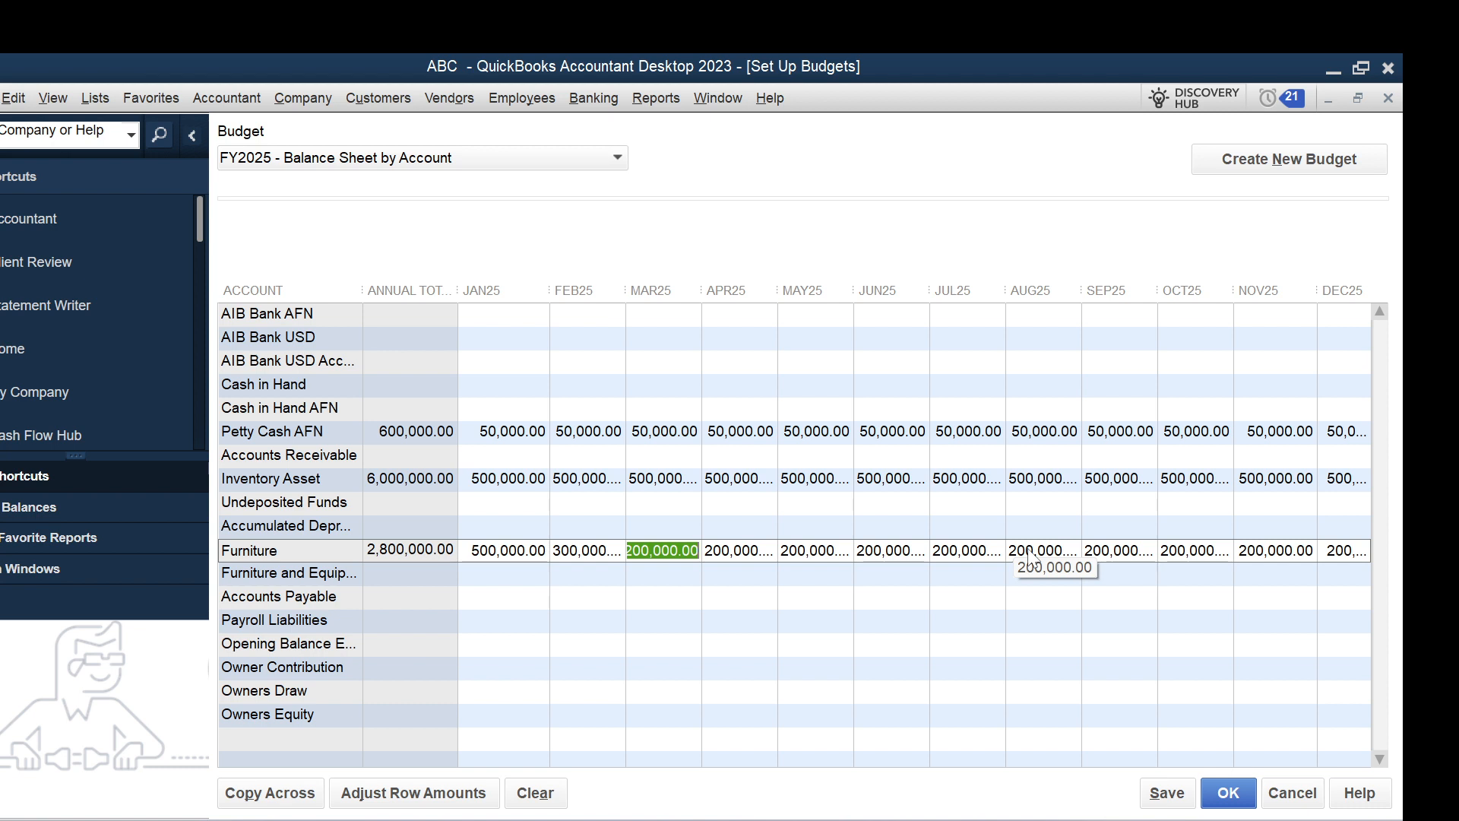
click(1169, 795)
click(1225, 795)
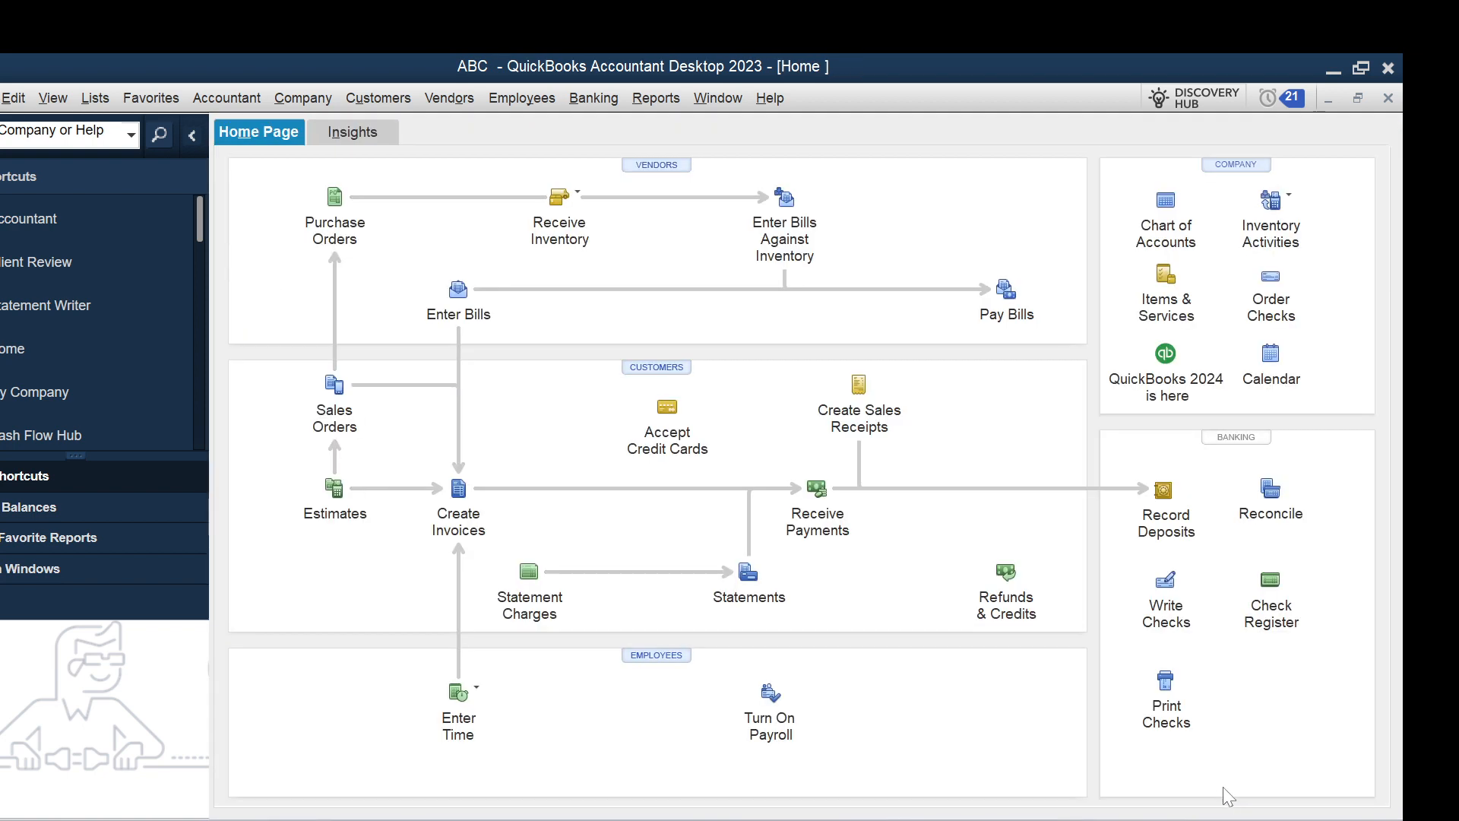
- Generate the Budget Overview report for FY2025 - Balance Sheet by Account, review the monthly amounts and close it
click(655, 98)
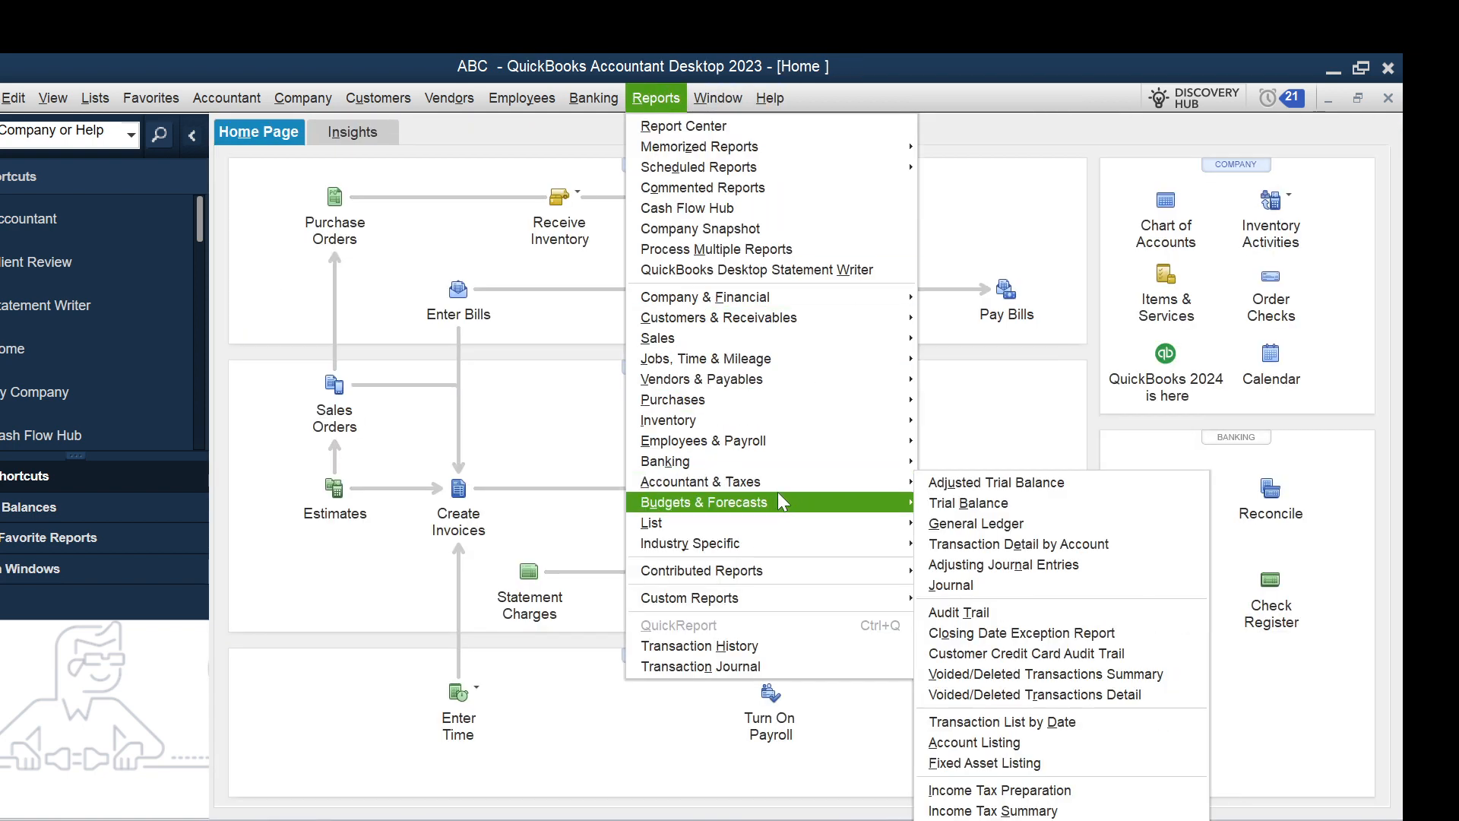
mouse_move(783, 500)
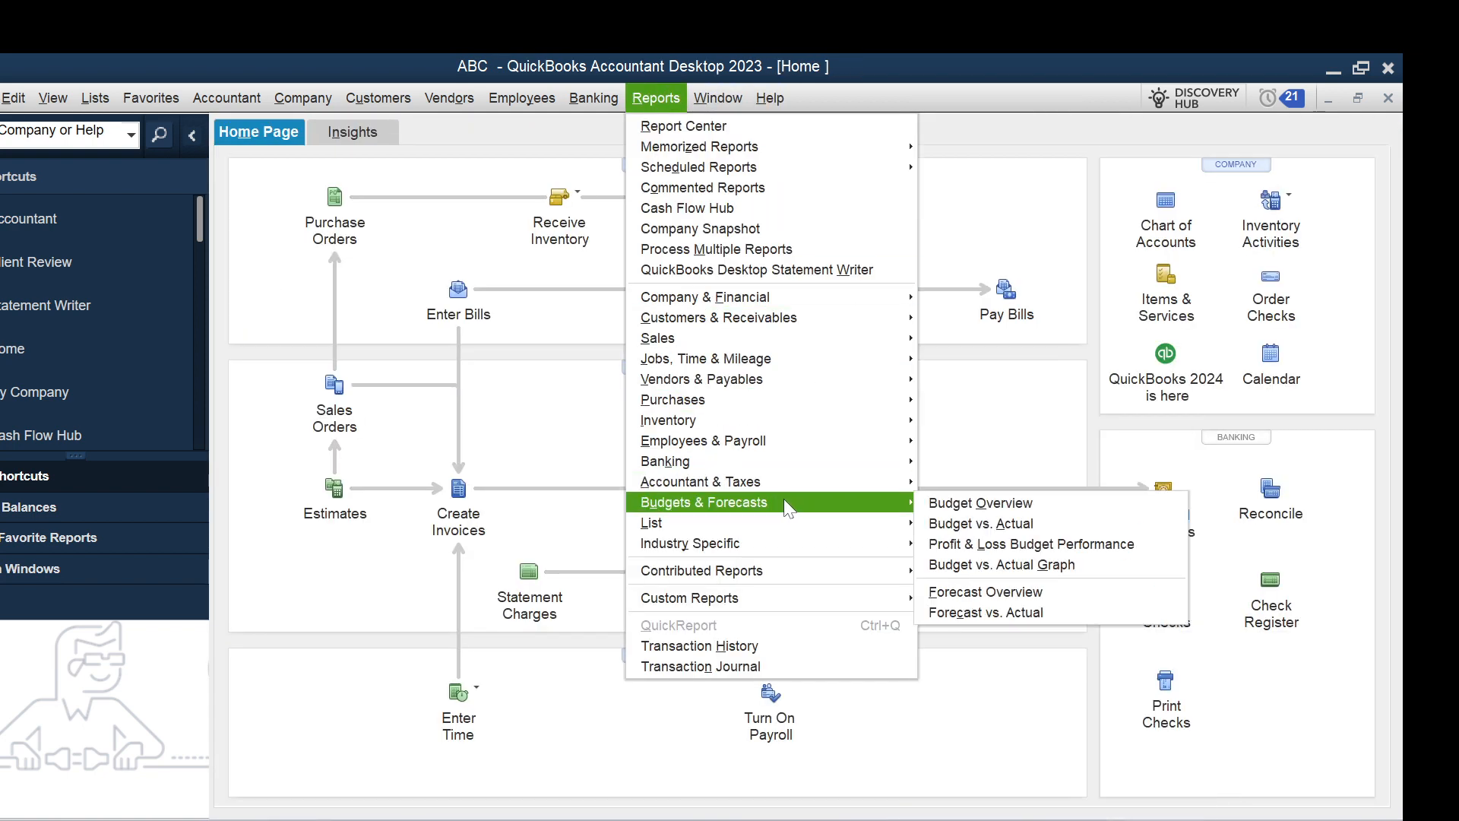
click(962, 504)
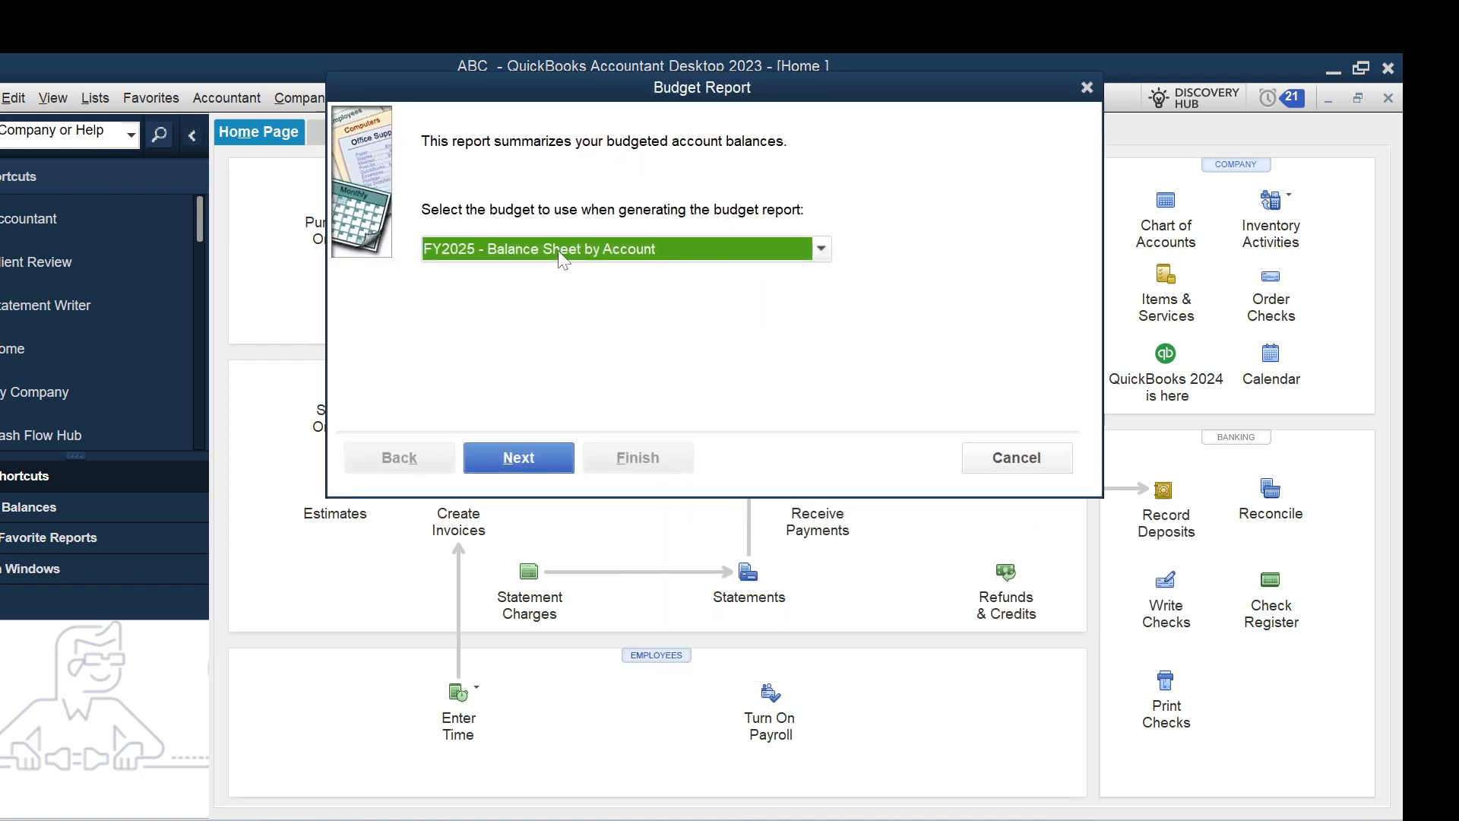
click(536, 458)
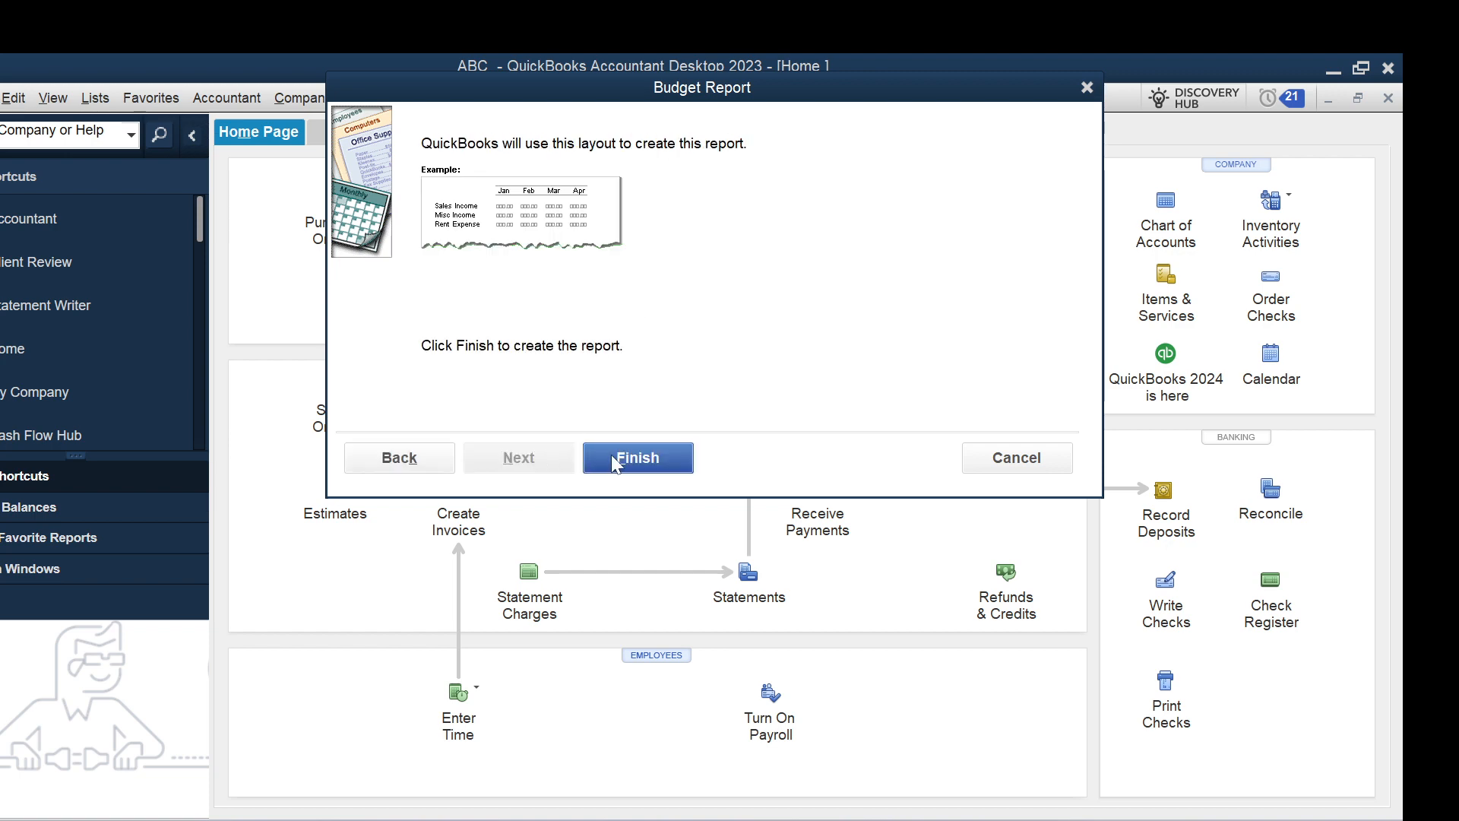
click(611, 456)
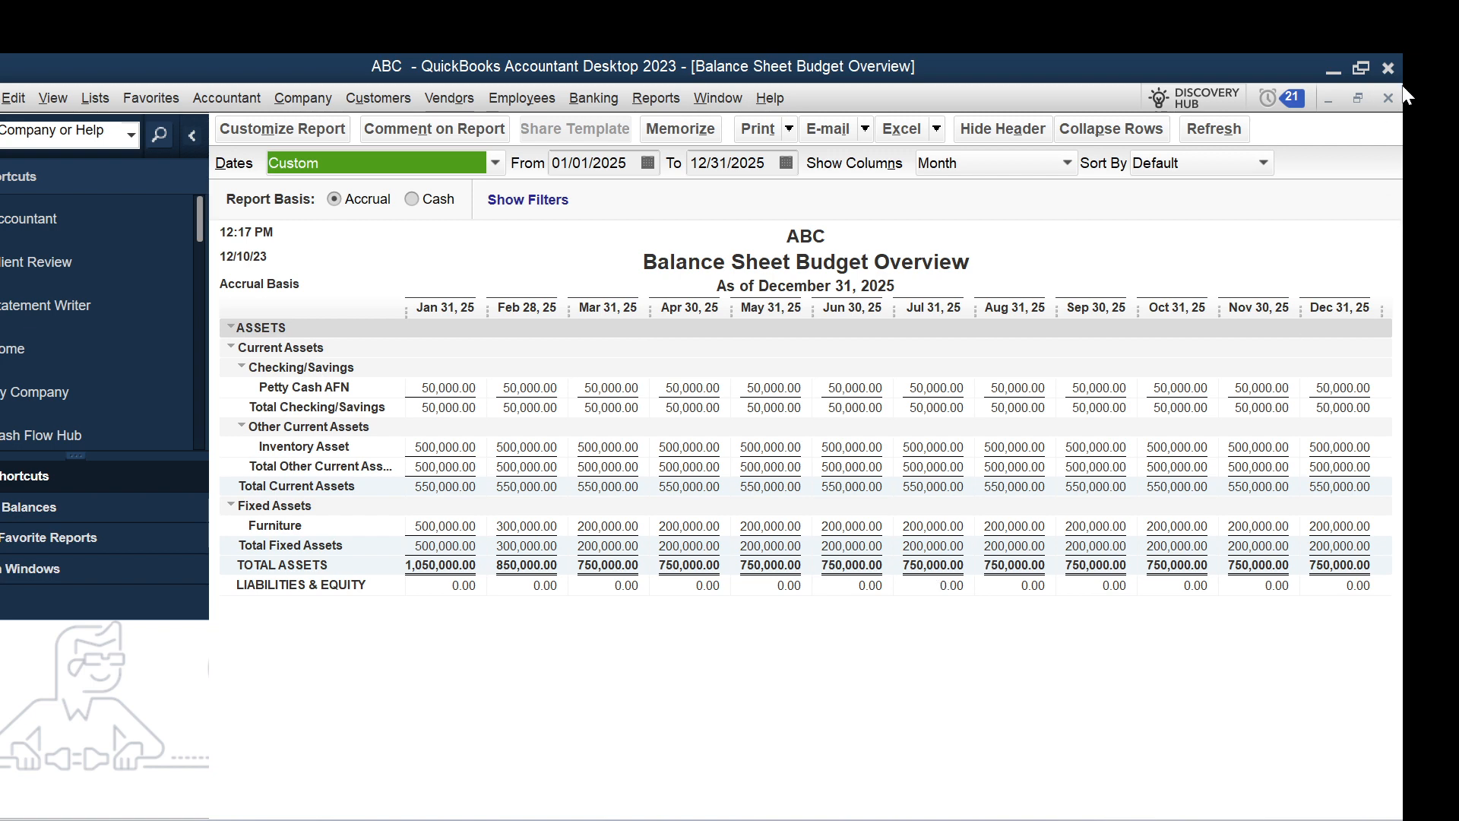
click(1388, 99)
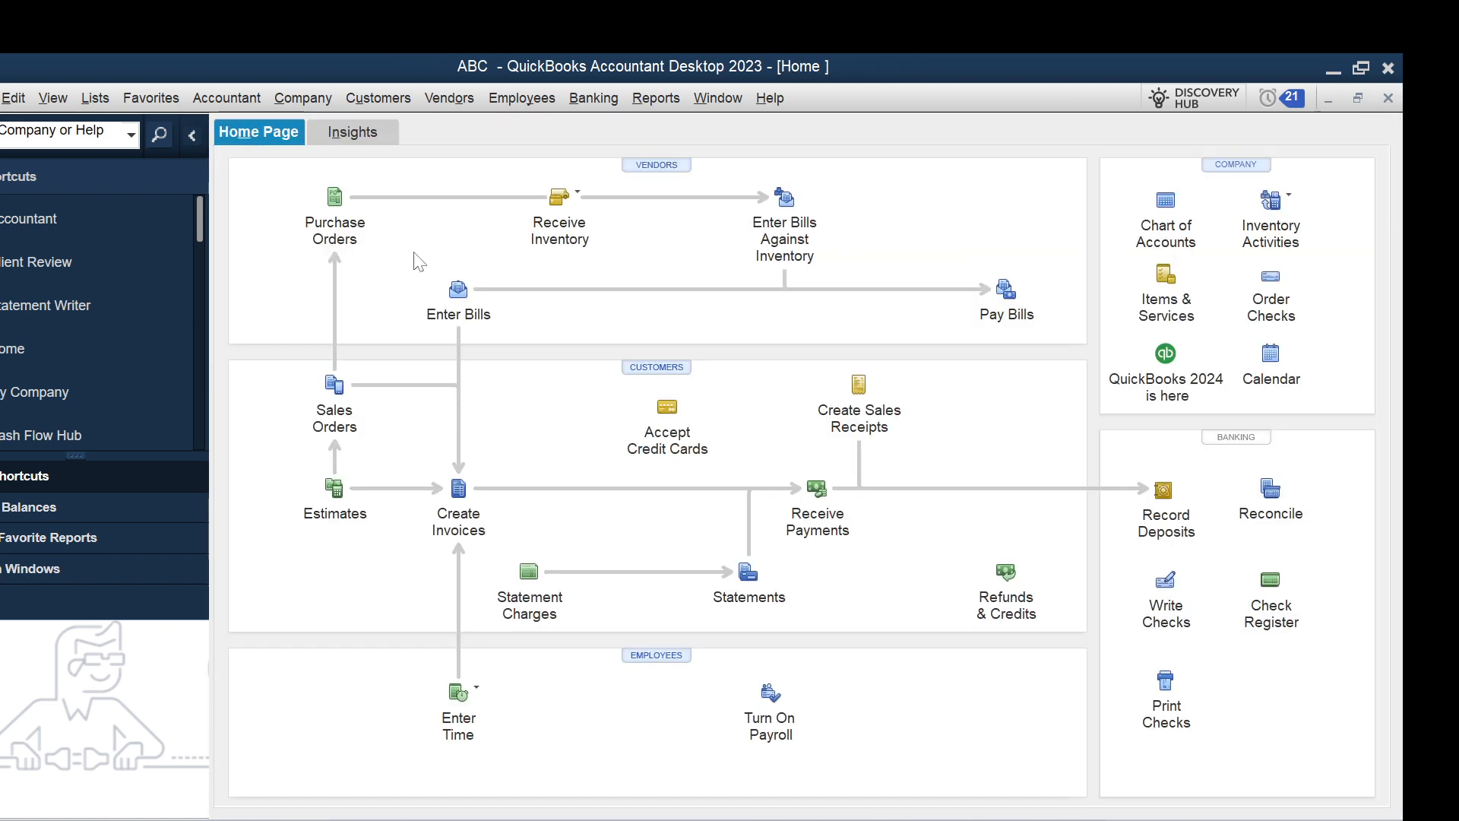